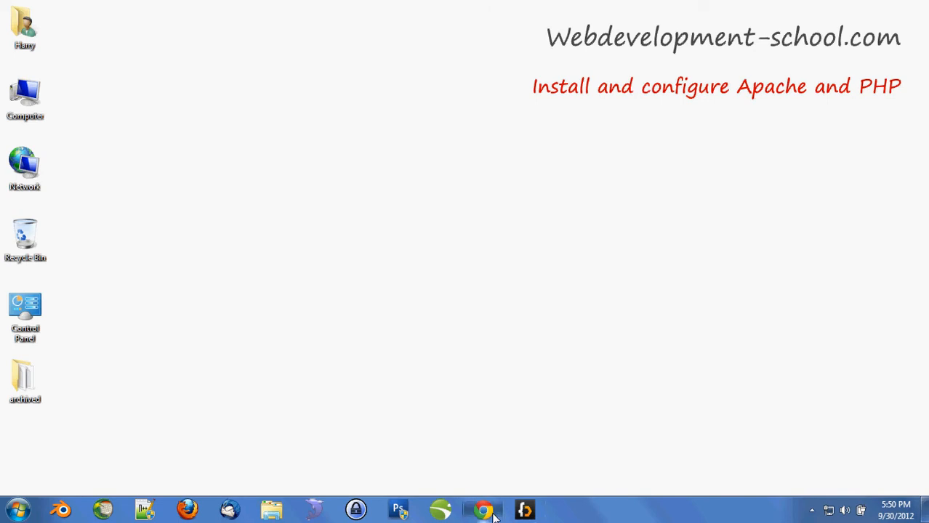
# - Search Google for 'apache http server' and open the Apache HTTP Server Project site
pyautogui.write('google.com')
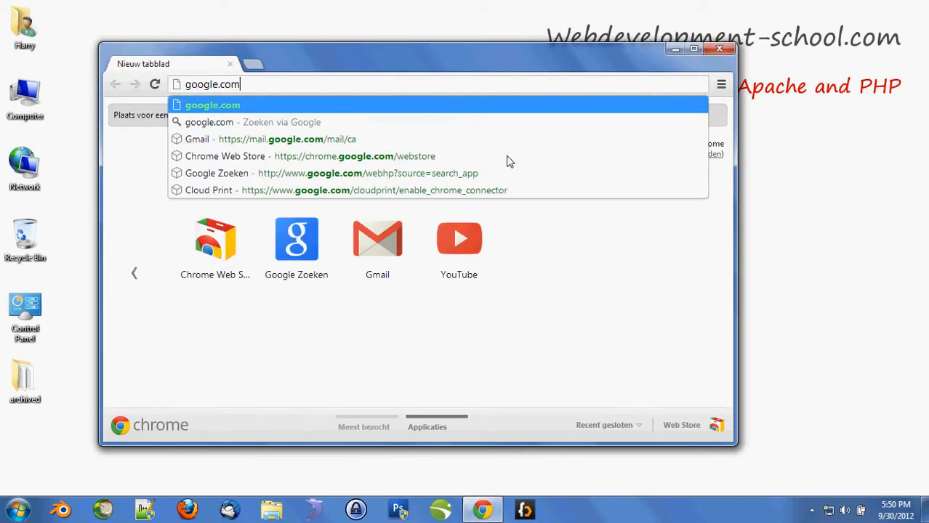
pyautogui.press('Return')
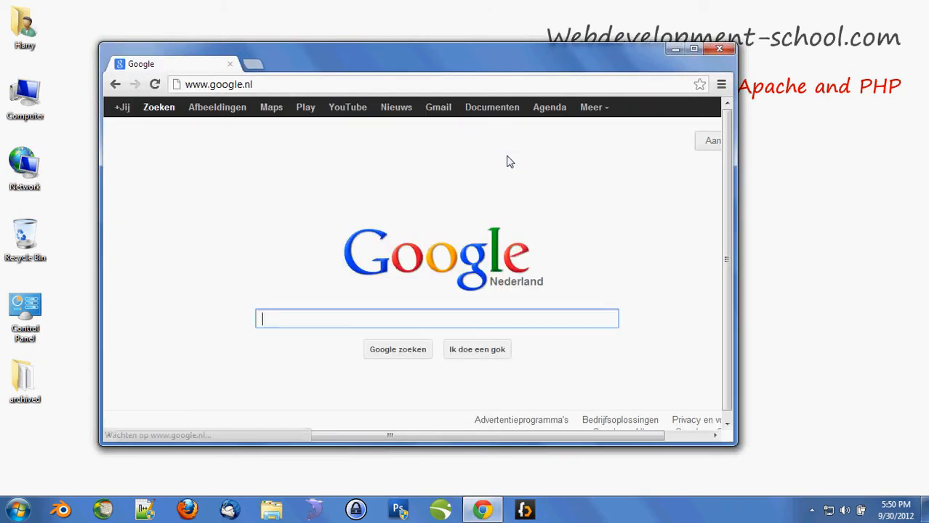
pyautogui.write('apache http')
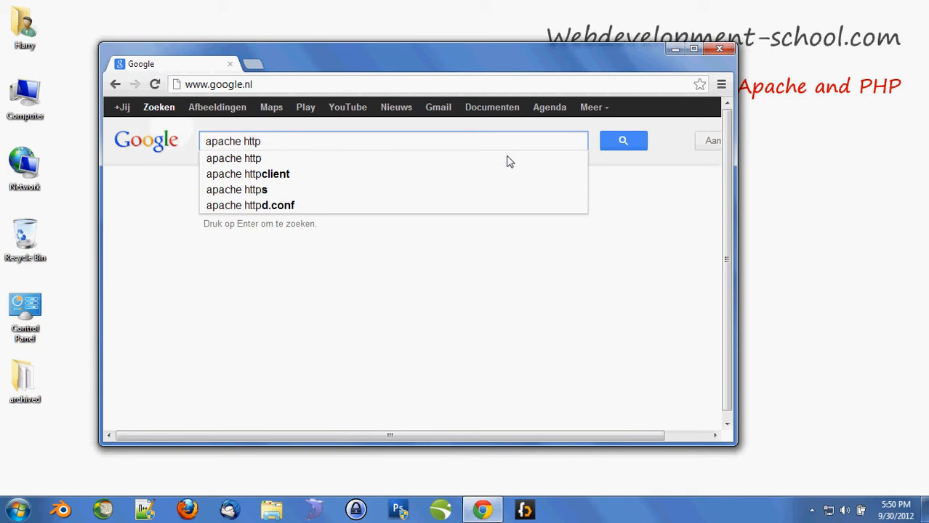
pyautogui.write(' server')
pyautogui.press('Return')
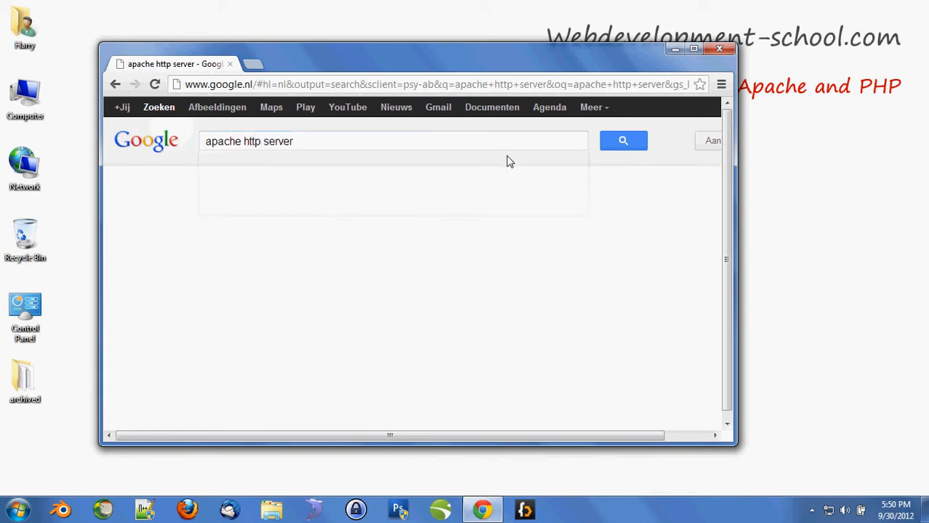
pyautogui.scroll(-1, 505, 160)
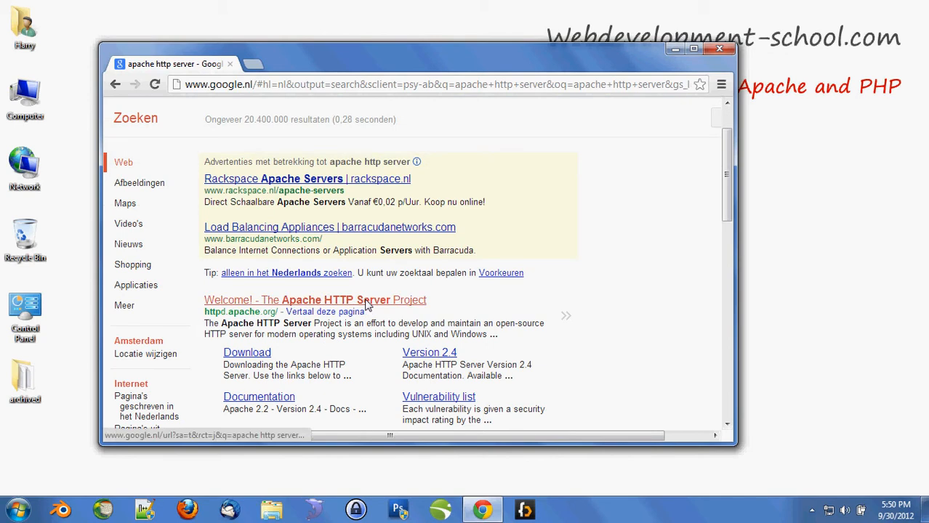
pyautogui.click(368, 300)
# - From the mirror download page, download httpd-2.0.64-win32-x86-no_ssl.msi
pyautogui.moveTo(117, 270); pyautogui.dragTo(162, 271)
pyautogui.click(161, 271)
pyautogui.click(164, 291)
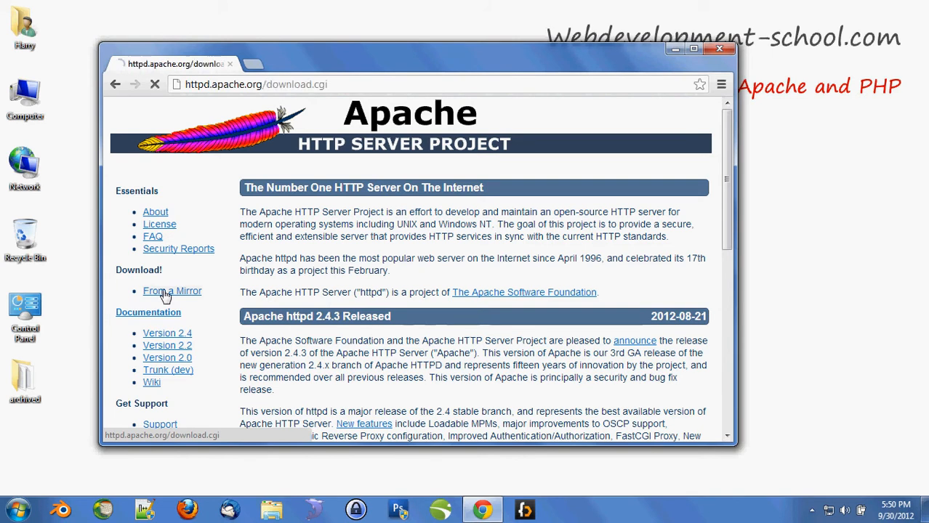
pyautogui.doubleClick(373, 56)
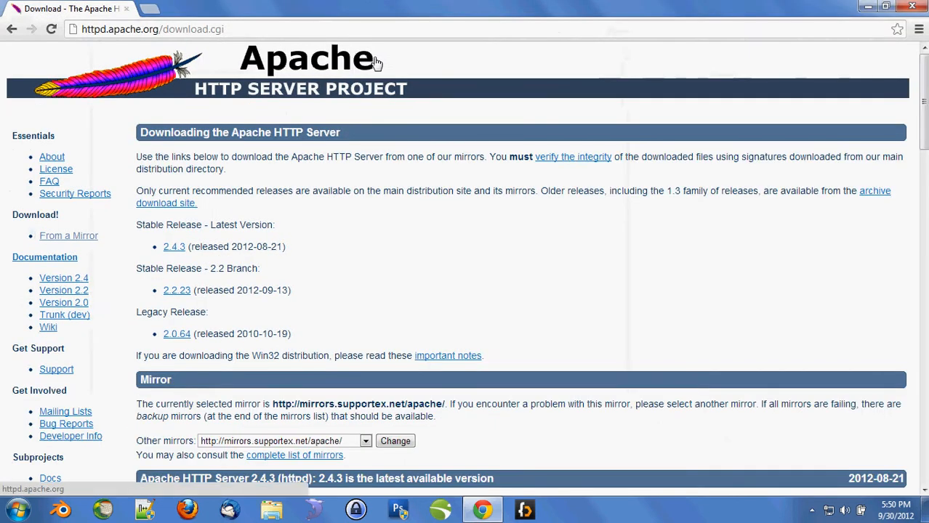
pyautogui.scroll(-5, 347, 215)
pyautogui.scroll(-6, 347, 216)
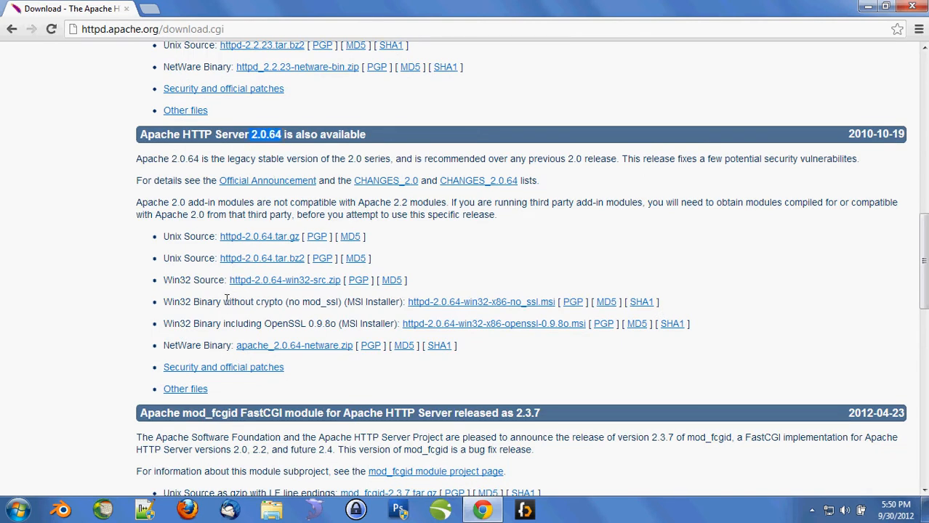
pyautogui.moveTo(163, 302); pyautogui.dragTo(399, 303)
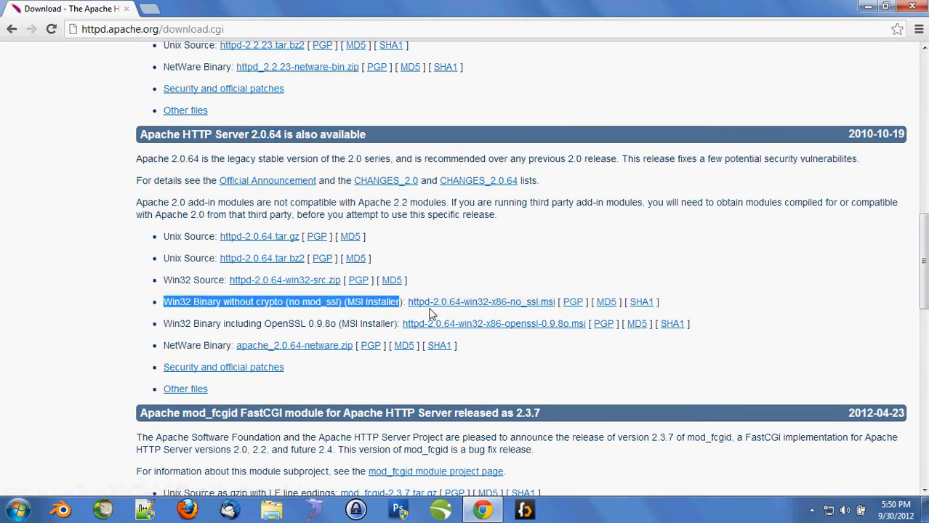
pyautogui.click(495, 307)
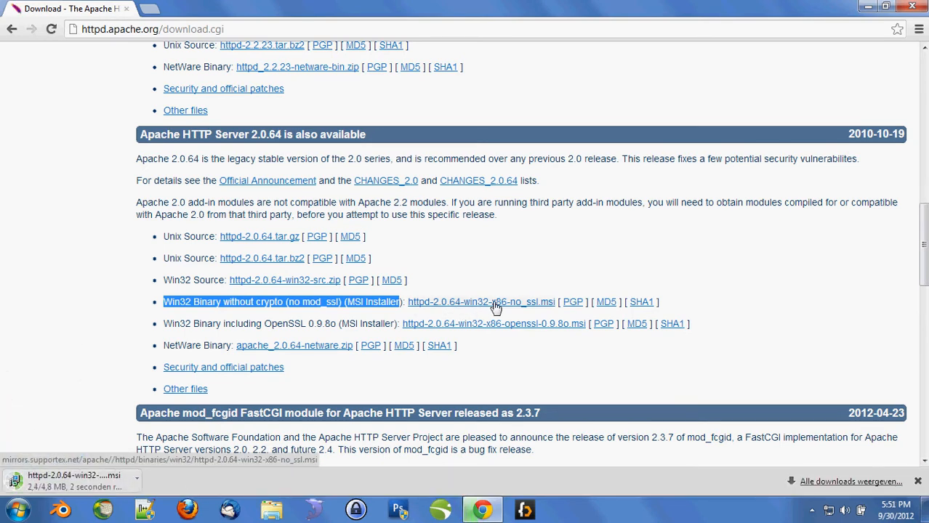
# - Open php.net/downloads' Windows 5.4.7 binaries page and run the downloaded Apache 2.0.64 installer
pyautogui.click(295, 31)
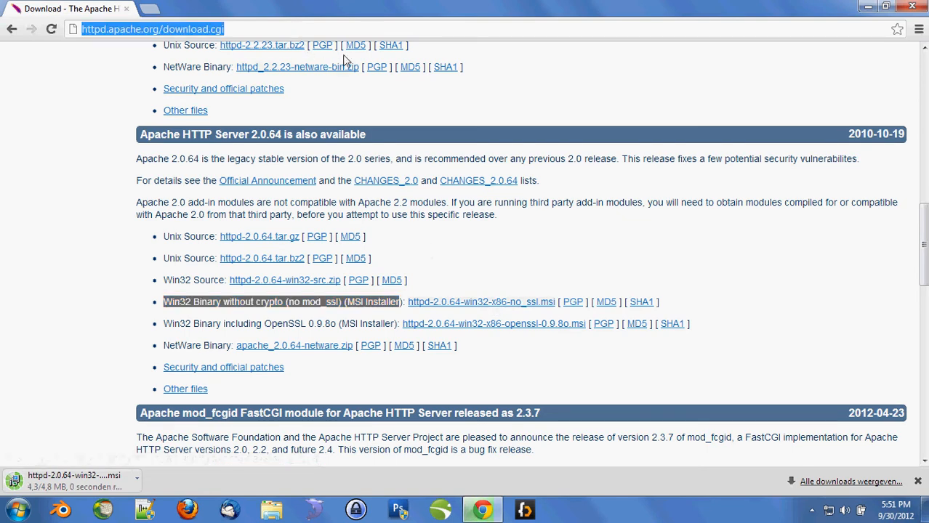
pyautogui.write('p')
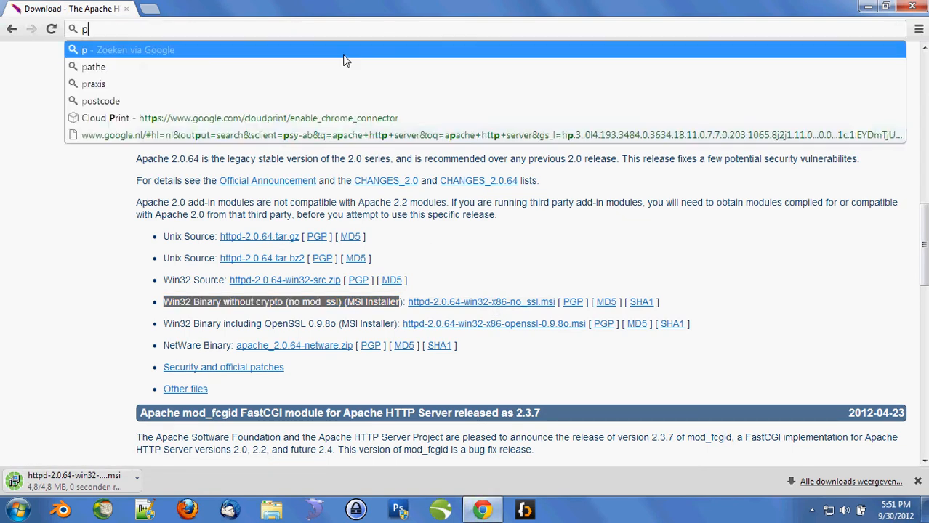
pyautogui.write('hp.net/down')
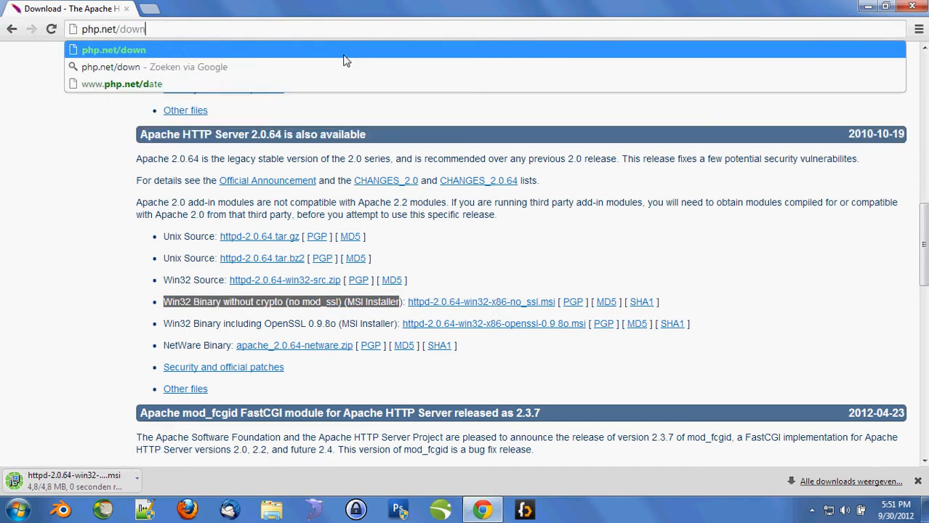
pyautogui.write('loads')
pyautogui.press('Return')
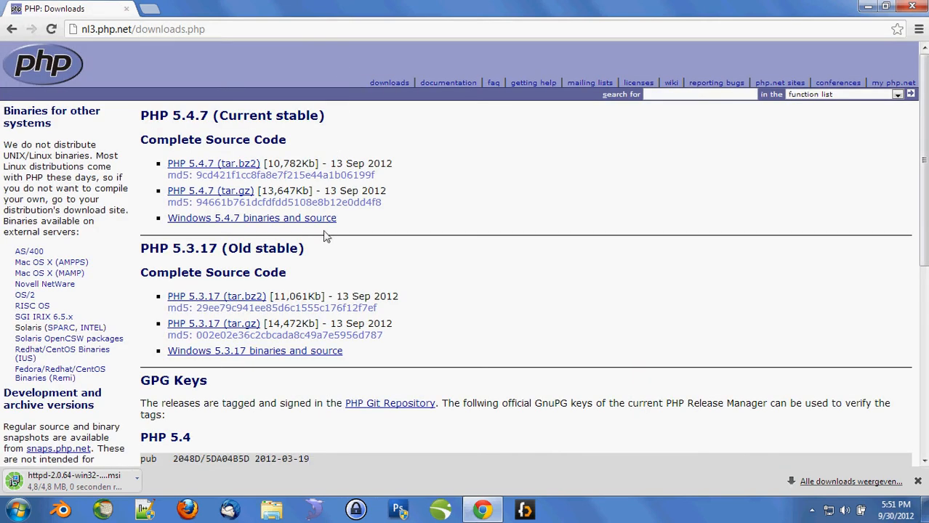
pyautogui.moveTo(373, 222); pyautogui.dragTo(168, 222)
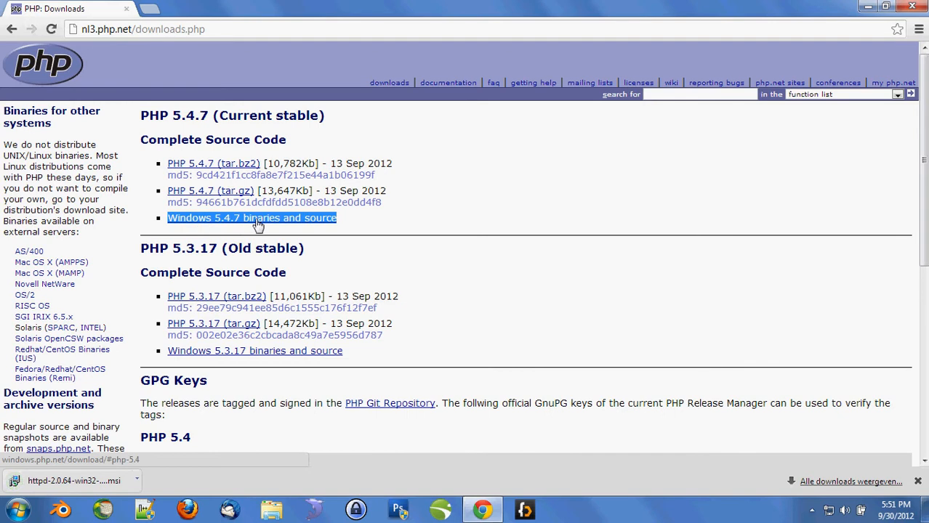
pyautogui.click(258, 222)
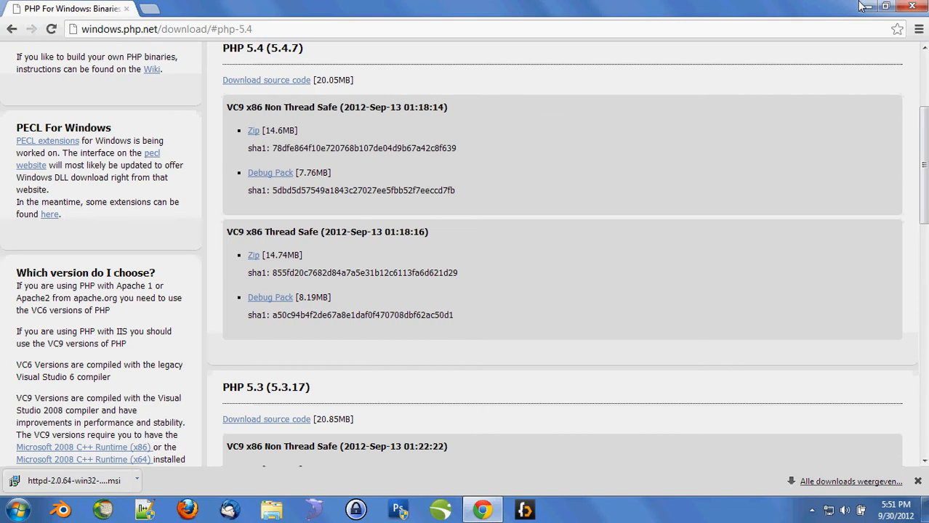
pyautogui.click(73, 481)
pyautogui.click(497, 266)
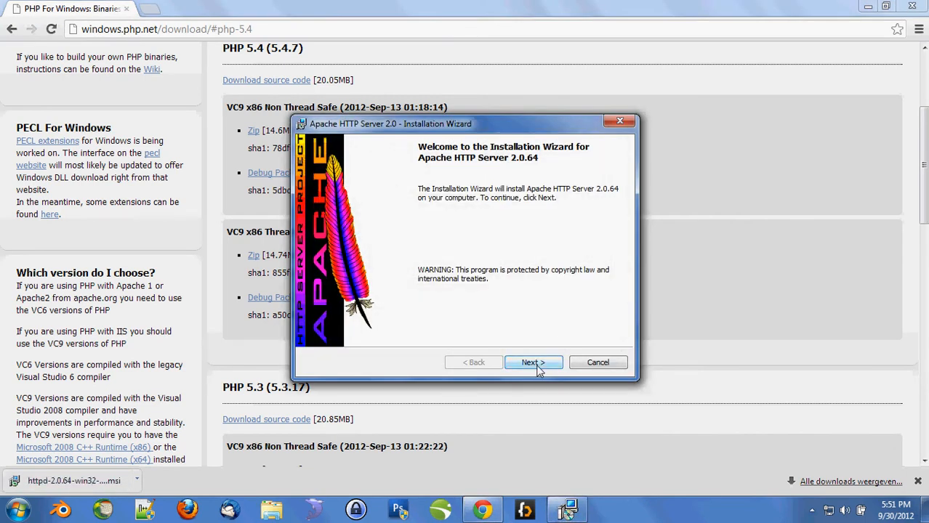
# - Accept the Apache licence agreement and move past the Read This First notes
pyautogui.click(539, 370)
pyautogui.click(436, 317)
pyautogui.click(526, 364)
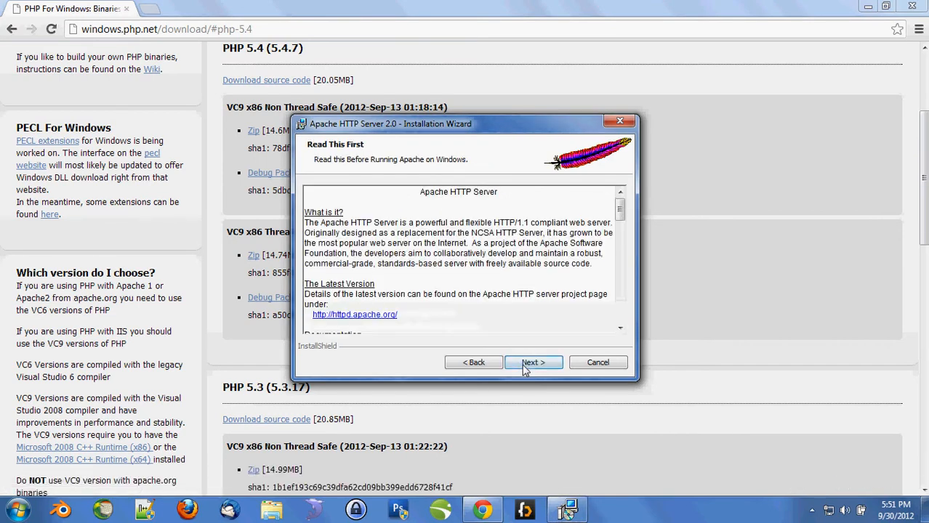
pyautogui.click(522, 365)
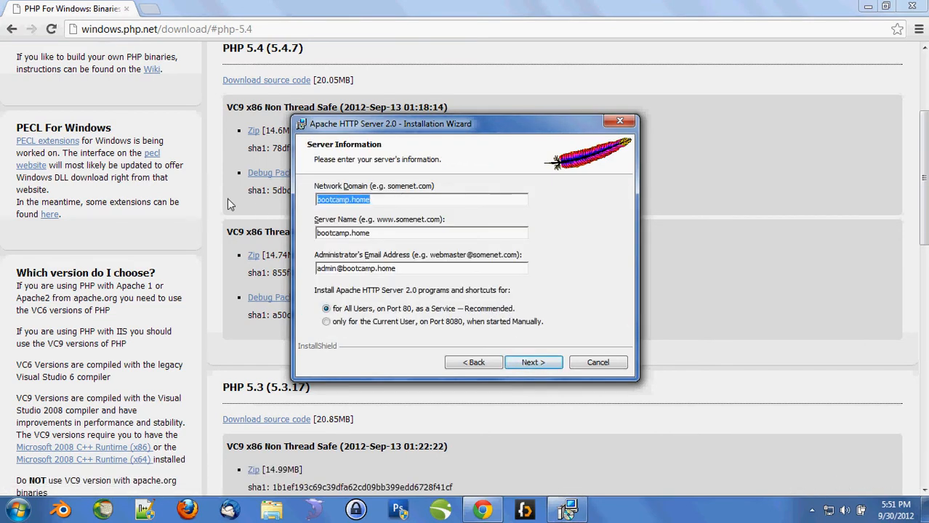
# - Enter localhost as network domain and server name, fill in the admin e-mail, keep Typical setup
pyautogui.write('localhost')
pyautogui.press('Tab')
pyautogui.press('BackSpace')
pyautogui.write('localhost')
pyautogui.press('Tab')
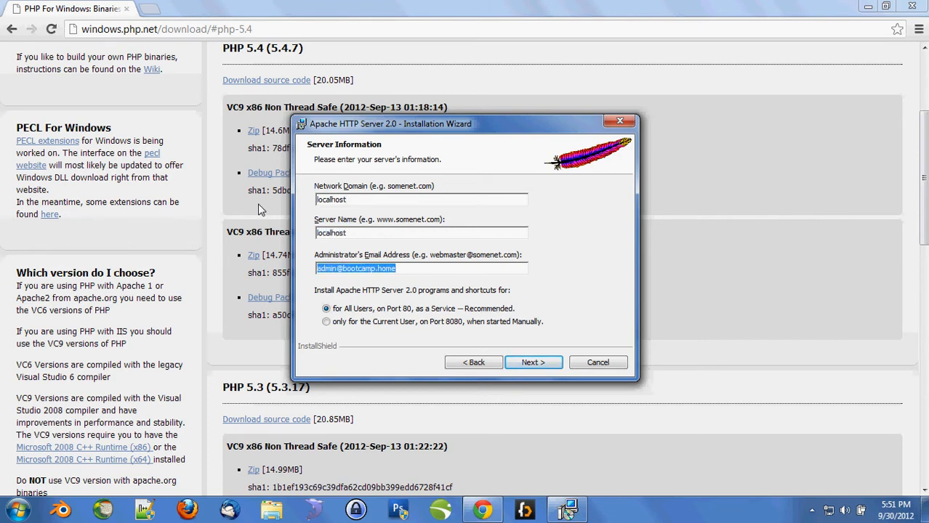
pyautogui.write('example@foo.com')
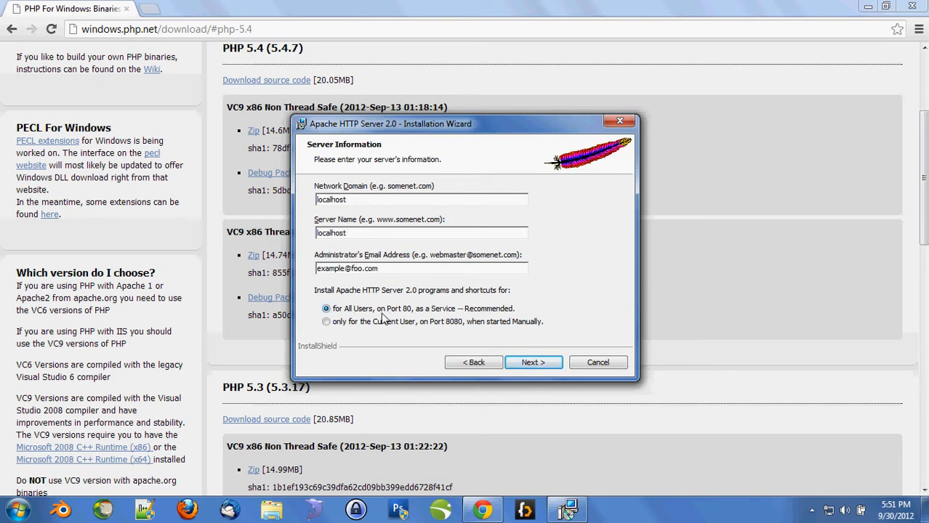
pyautogui.click(531, 363)
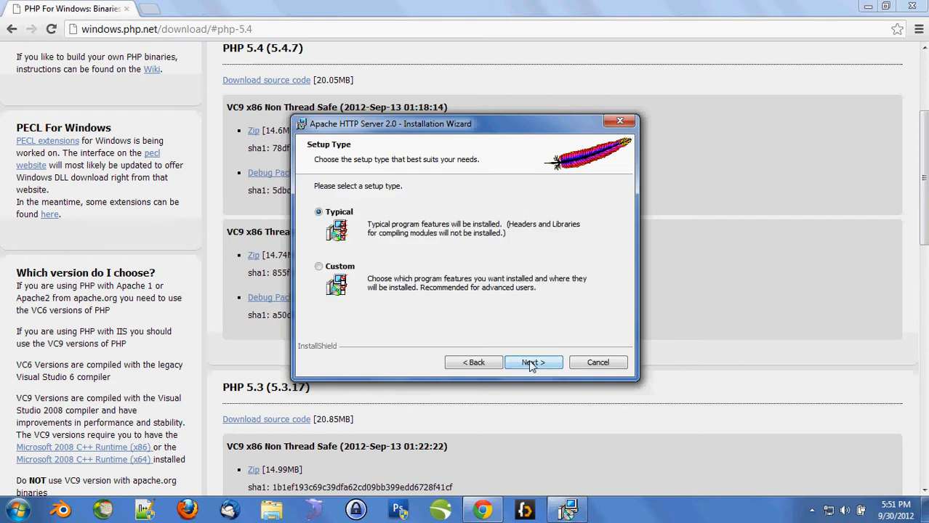
pyautogui.click(531, 363)
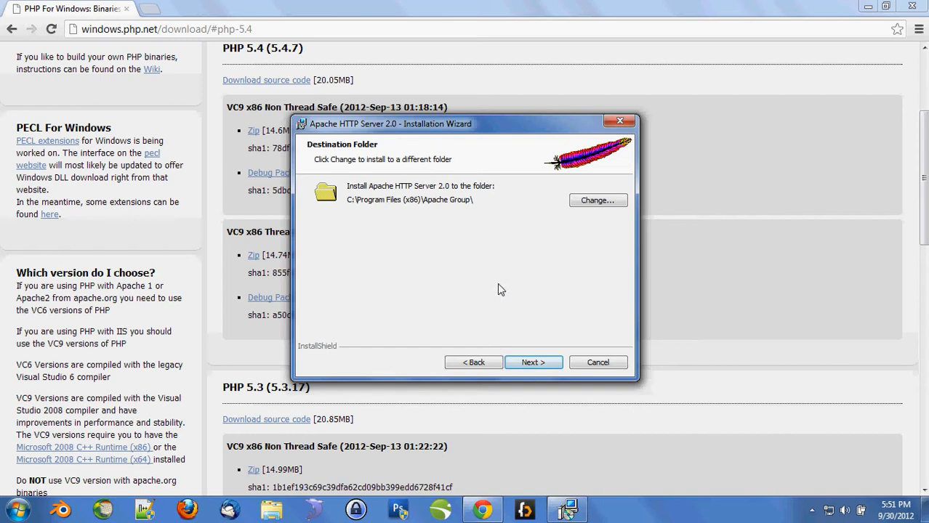
# - Create a new webserver folder on C: and set C:\webserver\ as the install destination
pyautogui.click(596, 201)
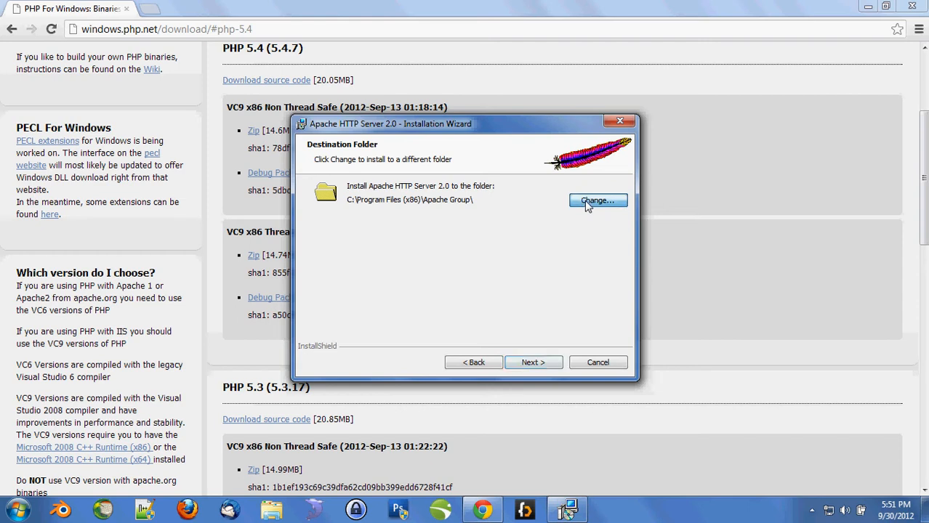
pyautogui.click(479, 201)
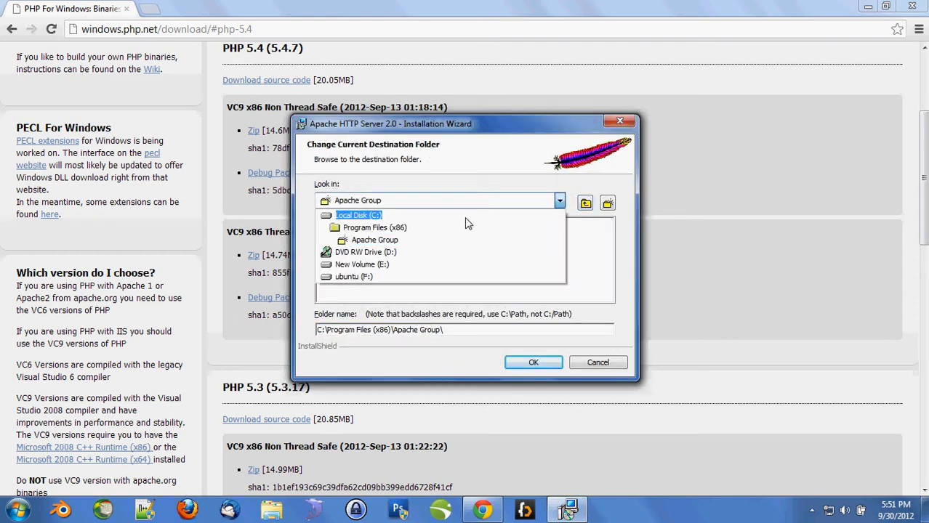
pyautogui.click(524, 216)
pyautogui.click(607, 204)
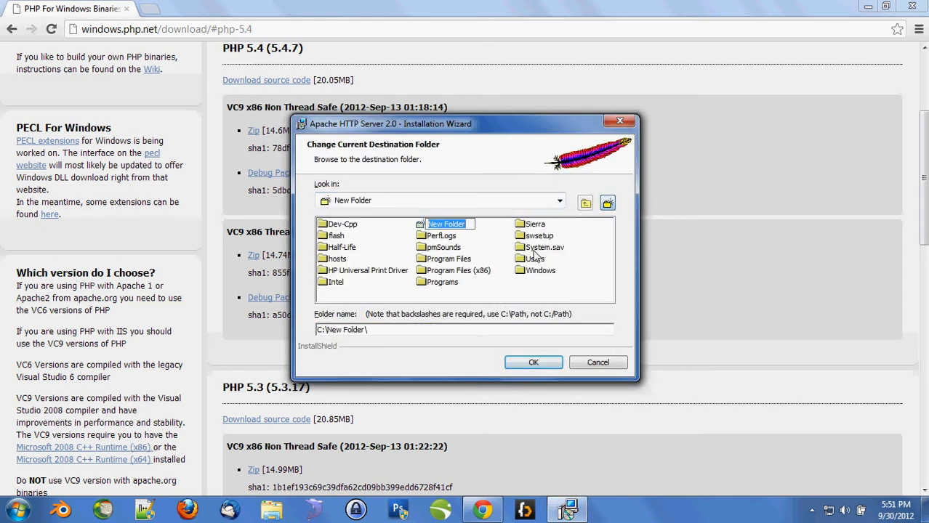
pyautogui.write('webserver')
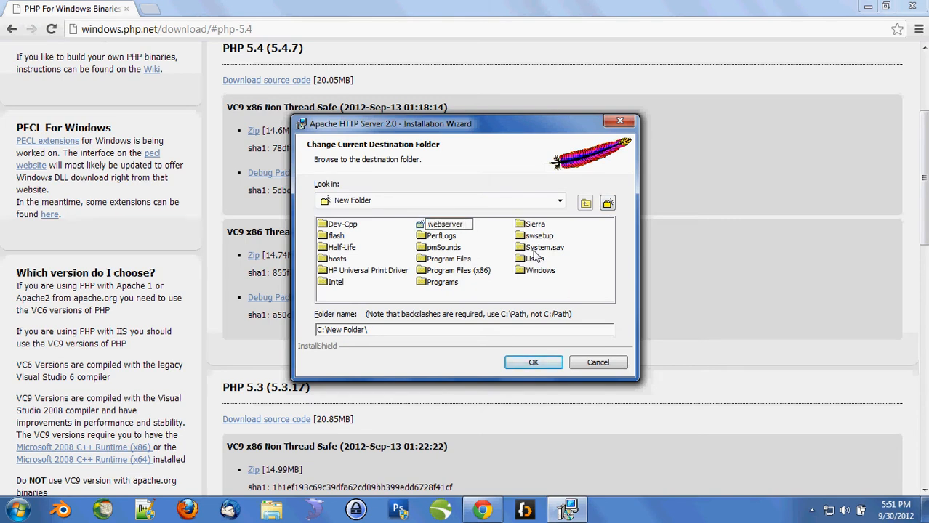
pyautogui.press('Return')
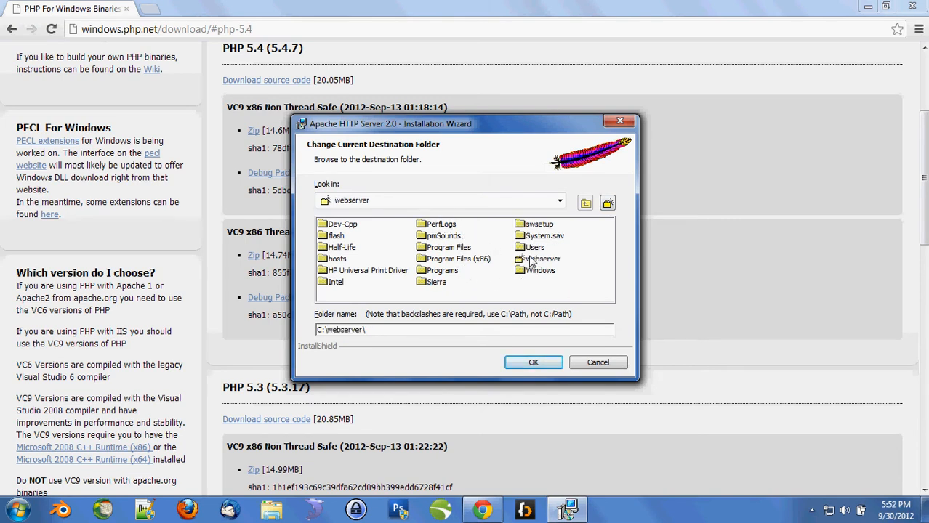
pyautogui.doubleClick(531, 260)
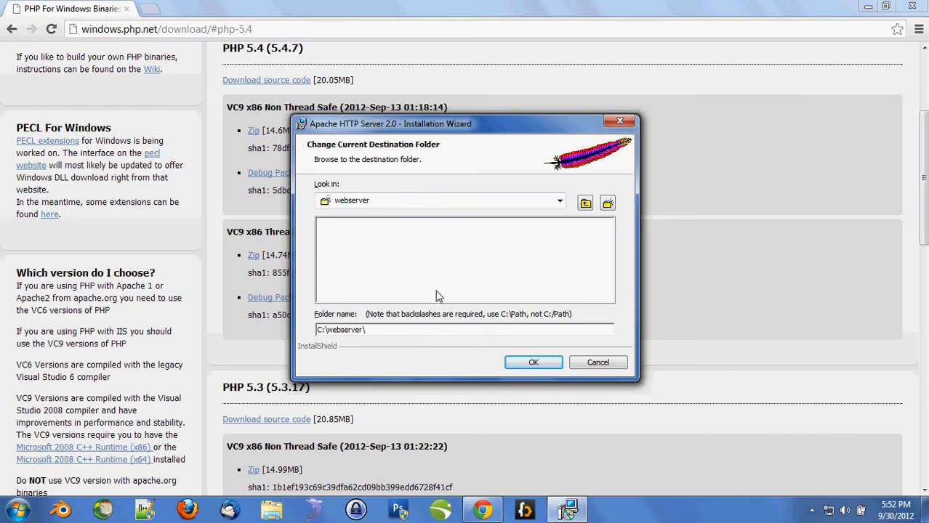
pyautogui.click(534, 363)
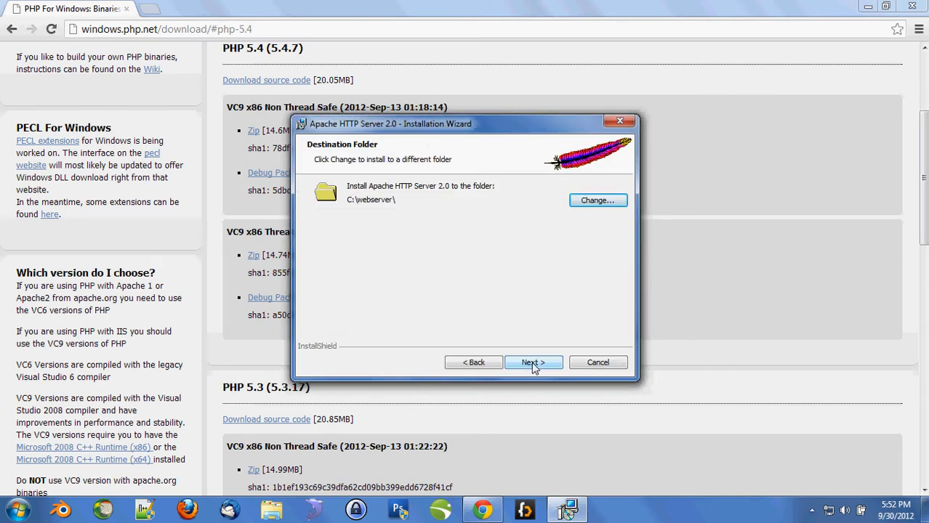
pyautogui.click(532, 362)
# - Start the Apache install and download the PHP 5.2.17 VC6 x86 Thread Safe installer
pyautogui.click(532, 362)
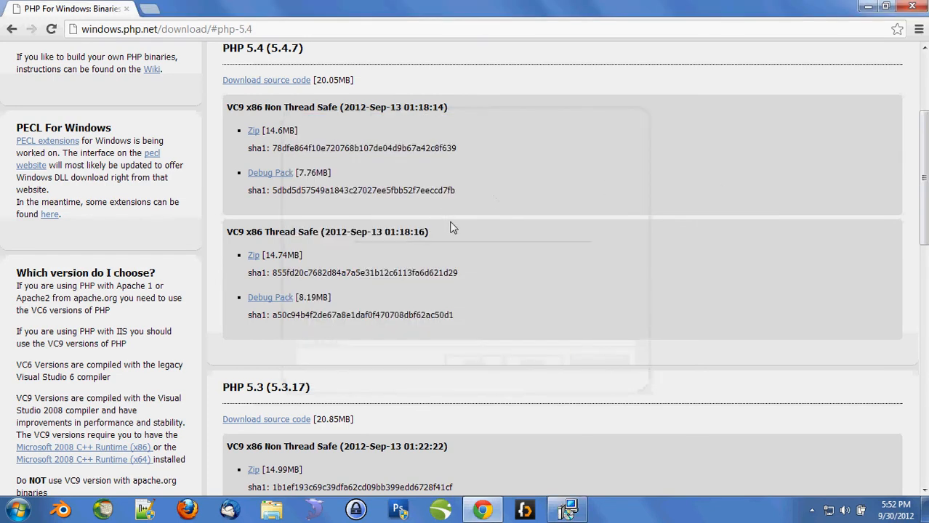
pyautogui.scroll(-2, 400, 209)
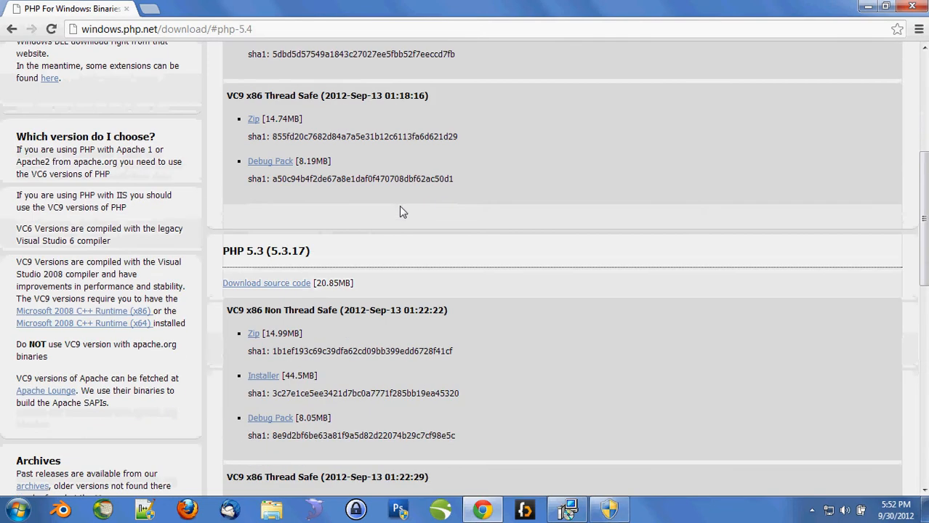
pyautogui.moveTo(227, 311); pyautogui.dragTo(245, 309)
pyautogui.moveTo(234, 95); pyautogui.dragTo(245, 95)
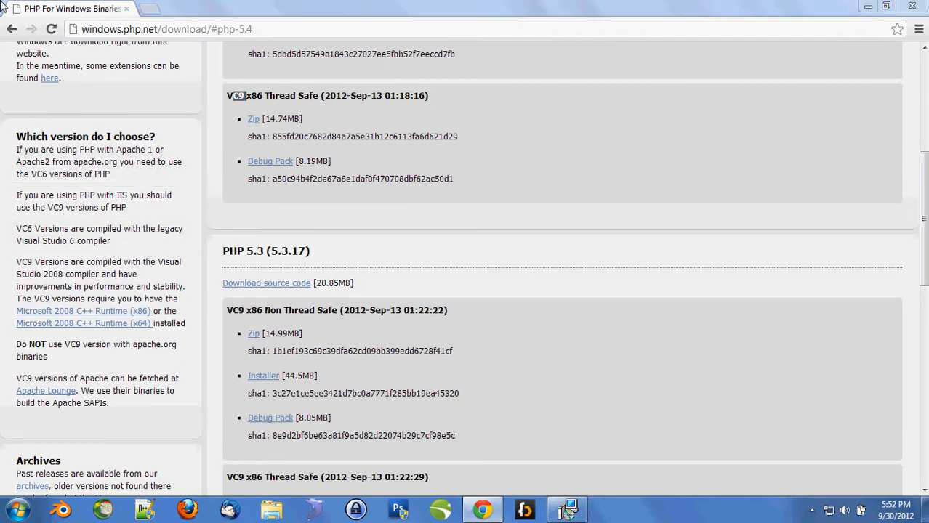
pyautogui.scroll(-8, 594, 282)
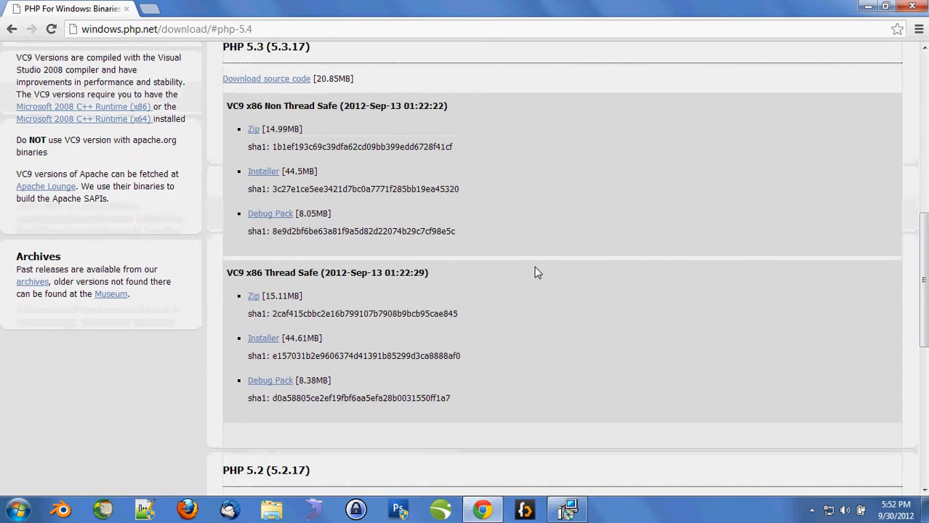
pyautogui.scroll(-1, 531, 266)
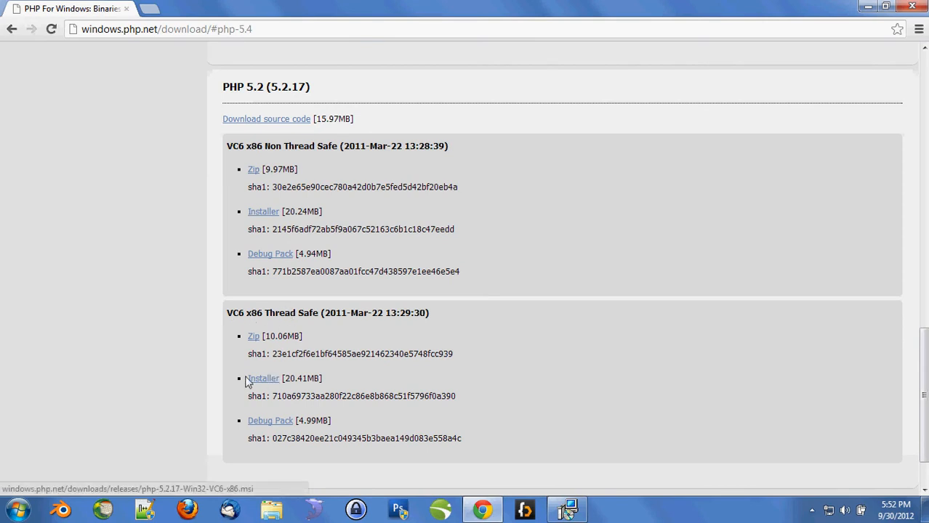
pyautogui.click(267, 384)
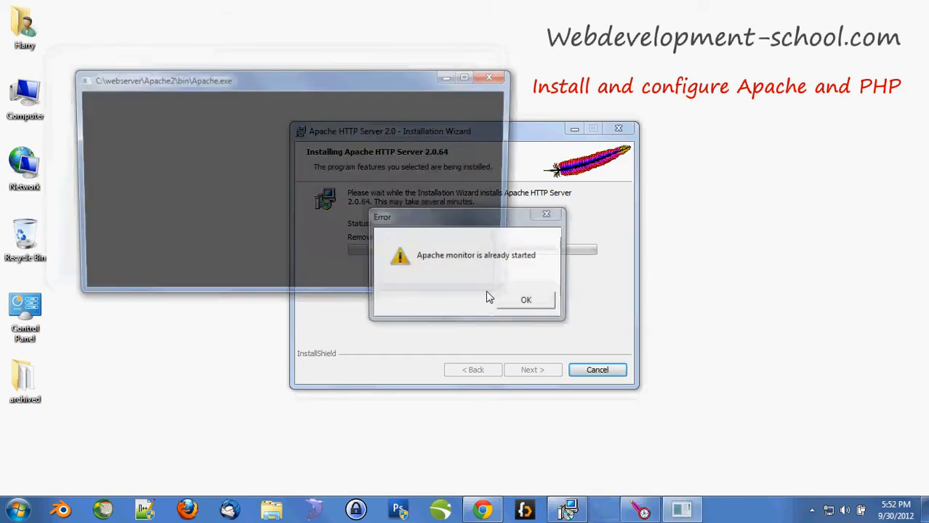
# - Close the finished Apache wizard and dismiss the 'Apache monitor is already started' errors
pyautogui.click(529, 307)
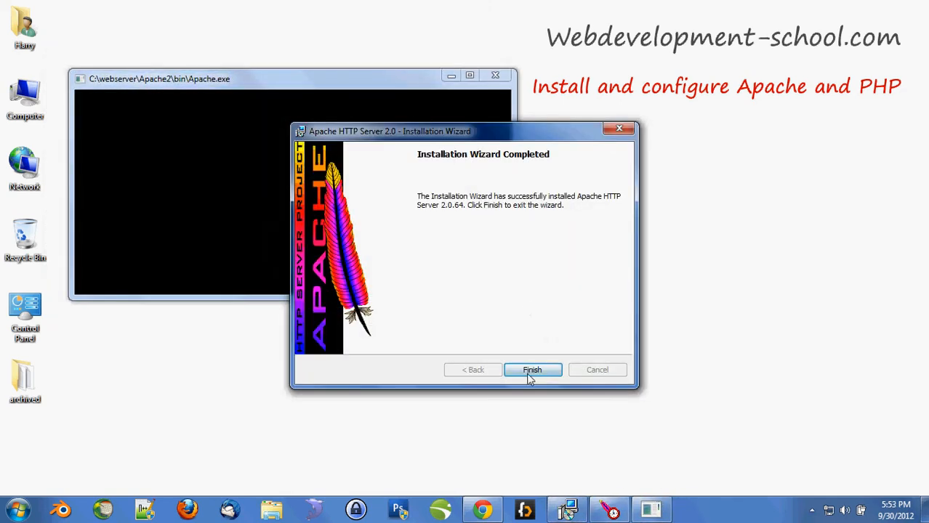
pyautogui.click(531, 369)
pyautogui.click(528, 304)
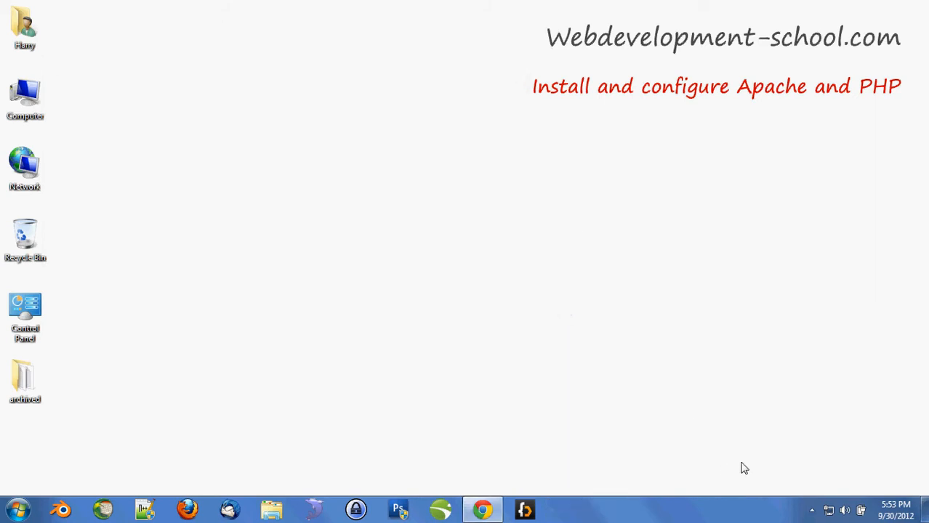
# - Open the Apache Service Monitor from the Apache2 tray icon
pyautogui.click(811, 510)
pyautogui.click(833, 441)
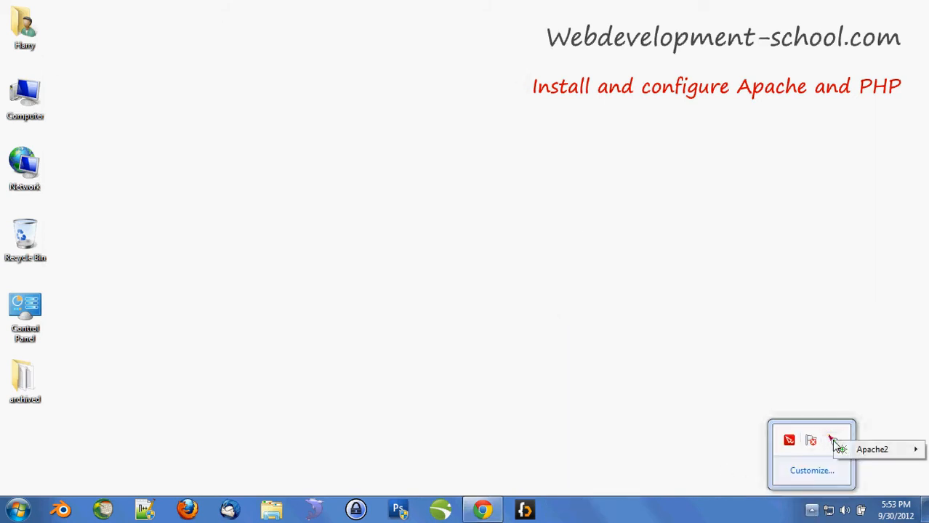
pyautogui.rightClick(831, 440)
pyautogui.click(716, 516)
pyautogui.click(810, 513)
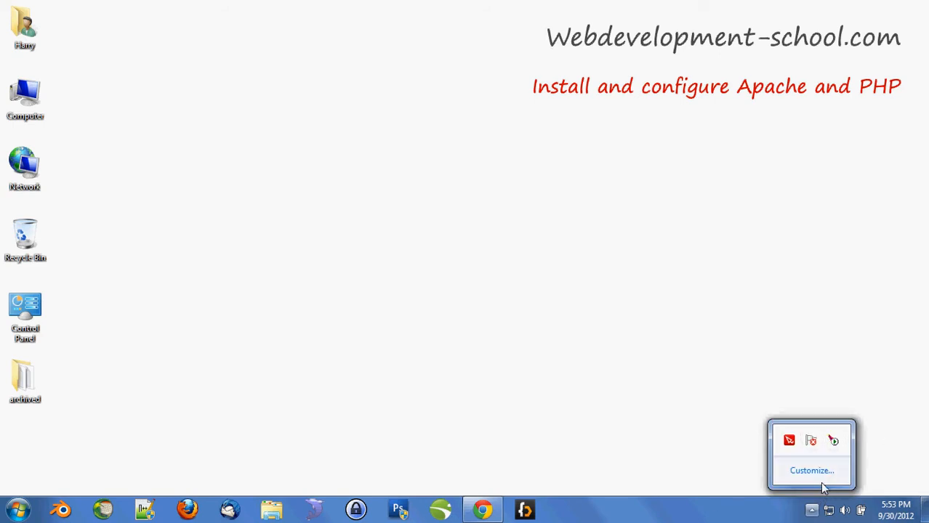
pyautogui.rightClick(833, 441)
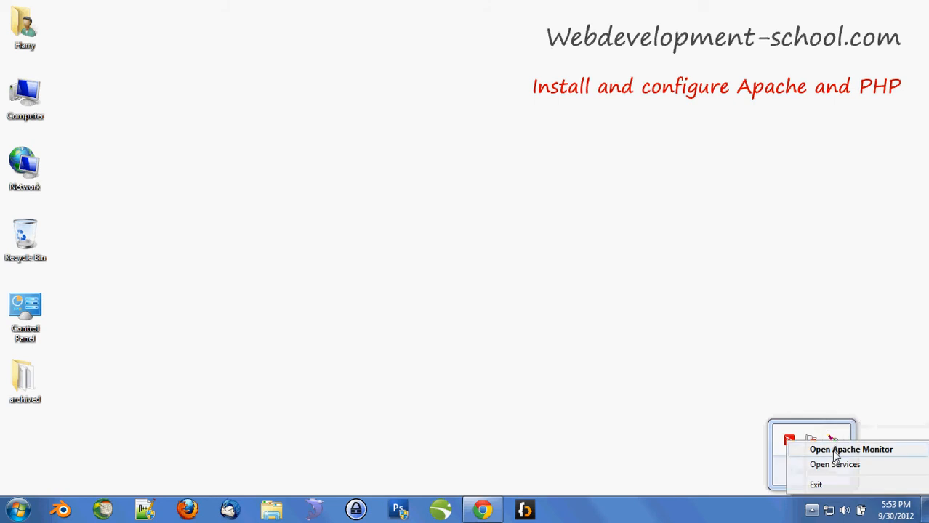
pyautogui.click(843, 450)
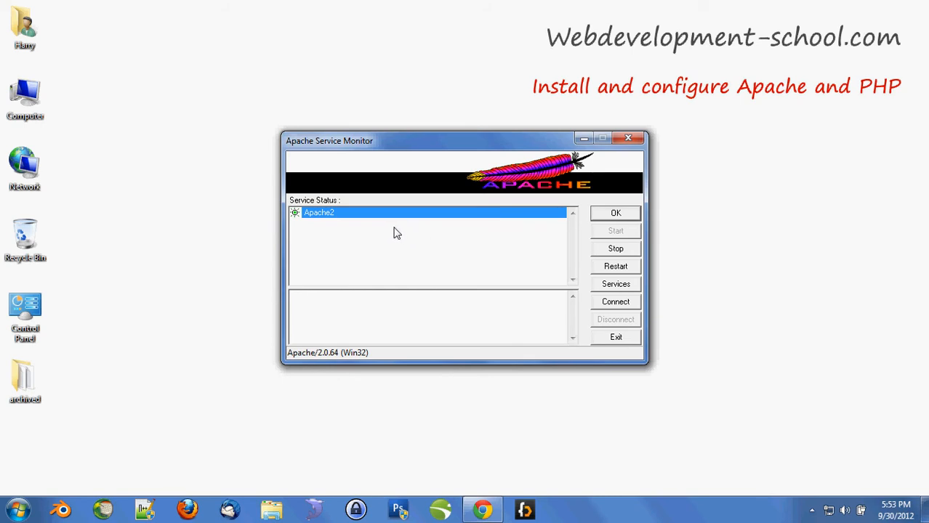
# - Stop and restart the Apache2 service, then close the monitor
pyautogui.click(624, 255)
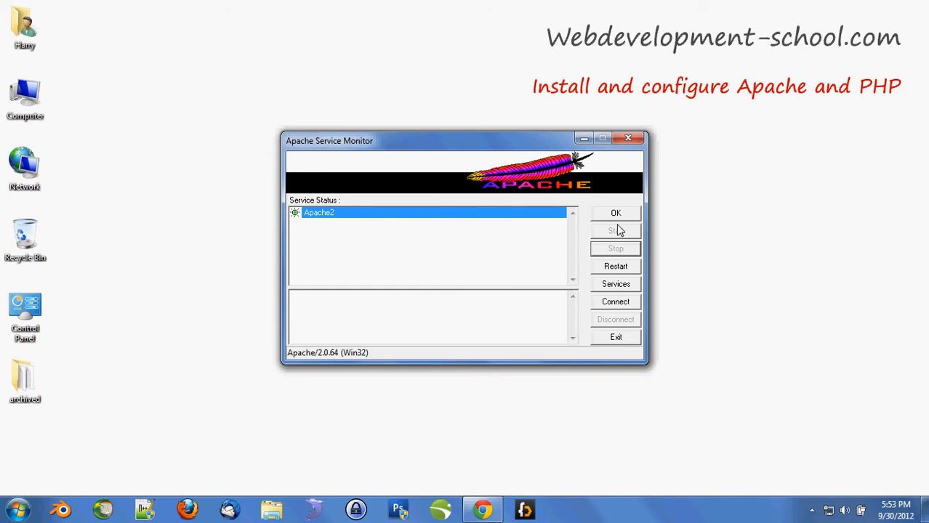
pyautogui.click(617, 232)
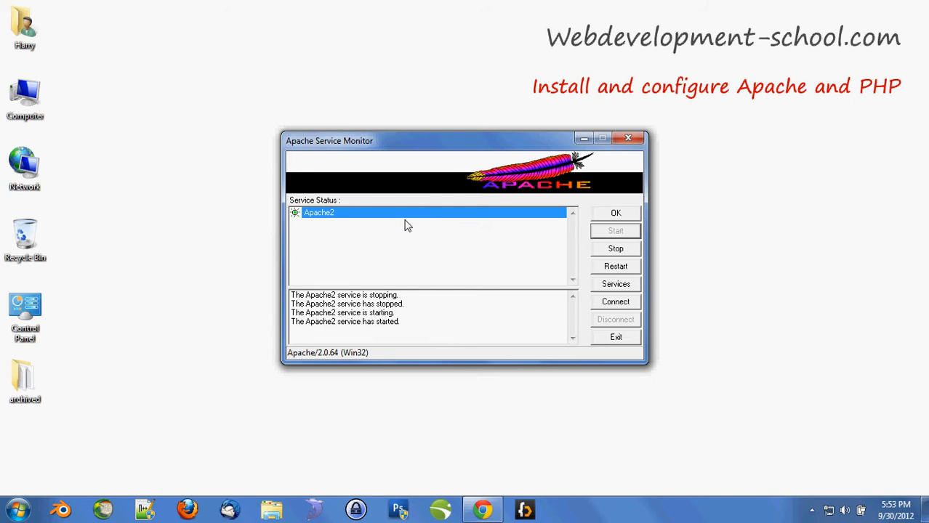
pyautogui.click(610, 215)
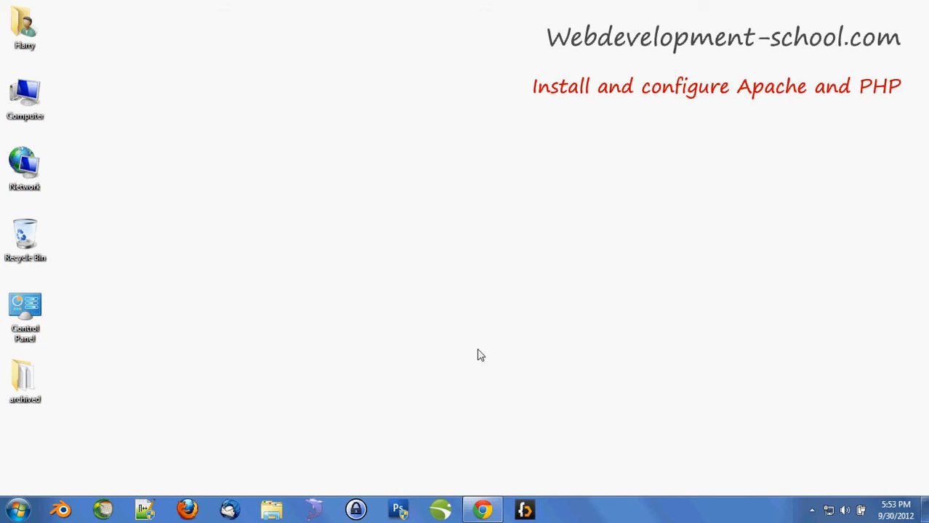
# - Run the downloaded PHP 5.2.17 installer and accept its license agreement
pyautogui.click(482, 509)
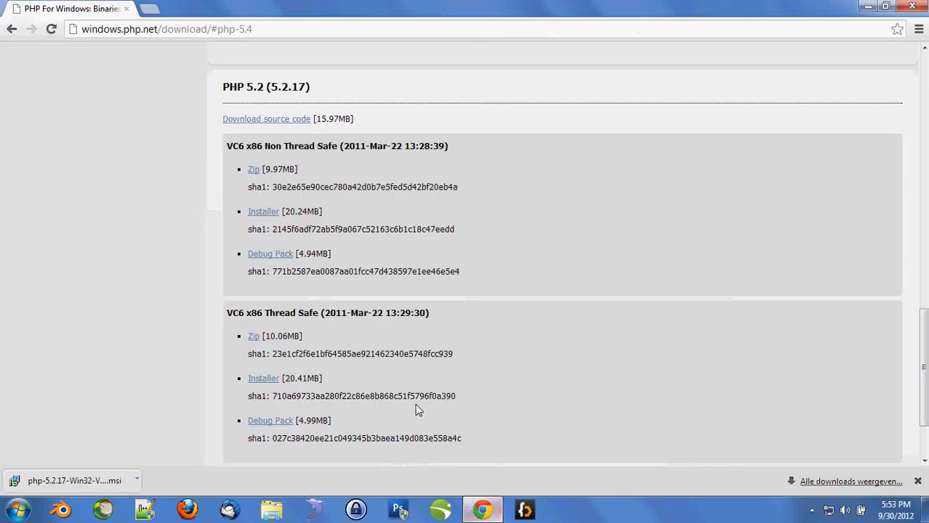
pyautogui.click(79, 481)
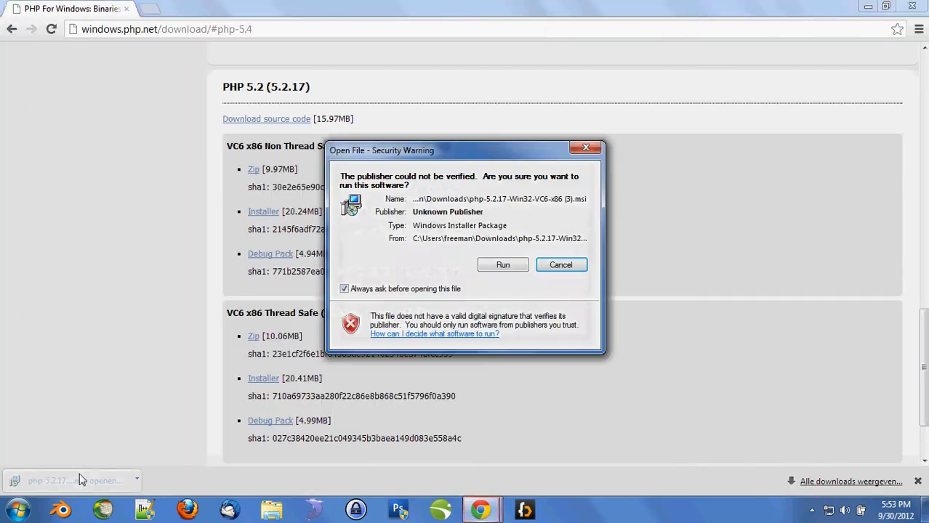
pyautogui.click(503, 265)
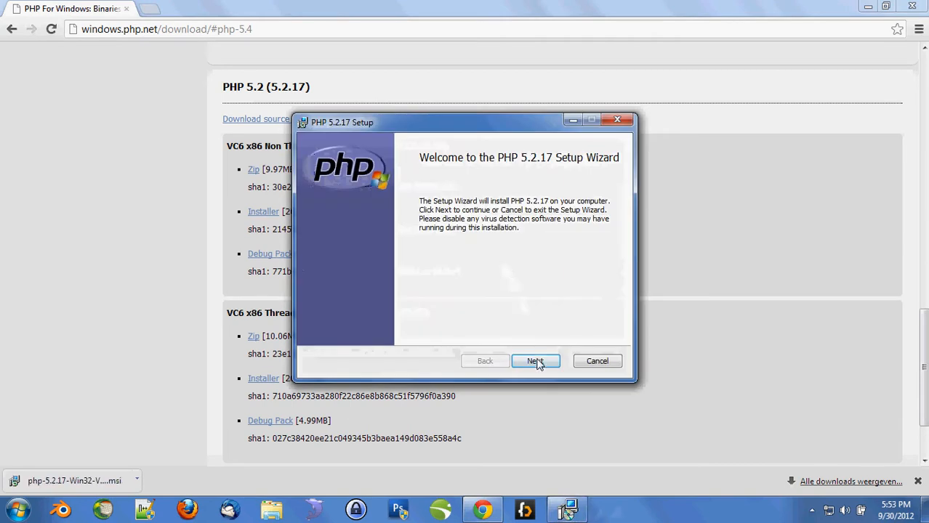
pyautogui.click(536, 362)
pyautogui.click(390, 332)
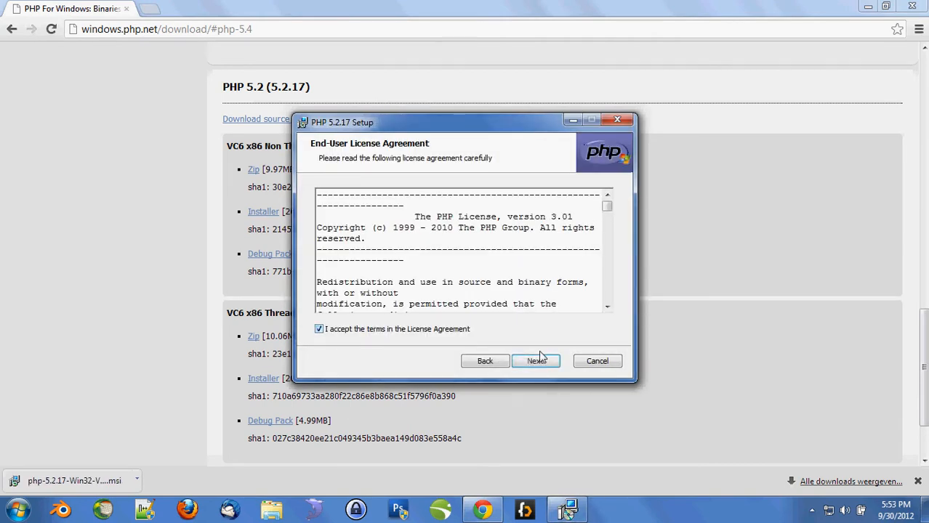
pyautogui.click(541, 359)
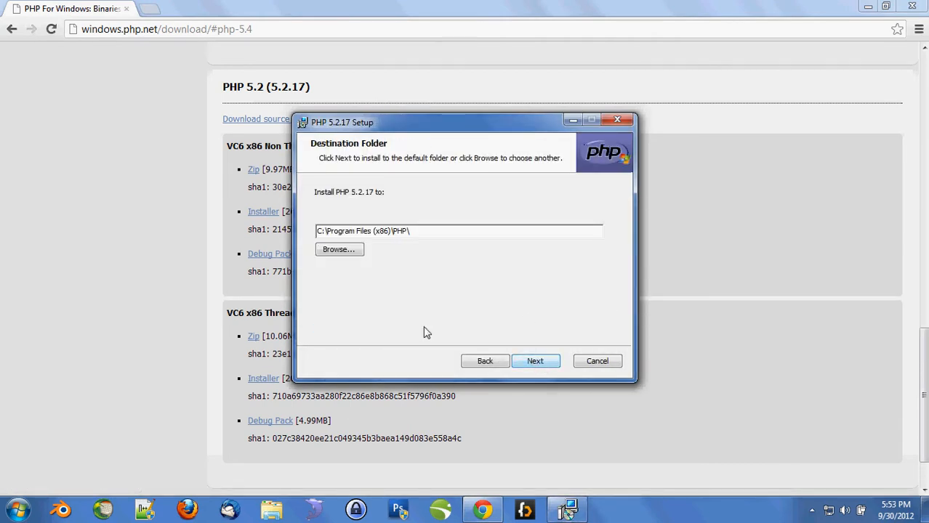
pyautogui.click(757, 206)
pyautogui.click(298, 27)
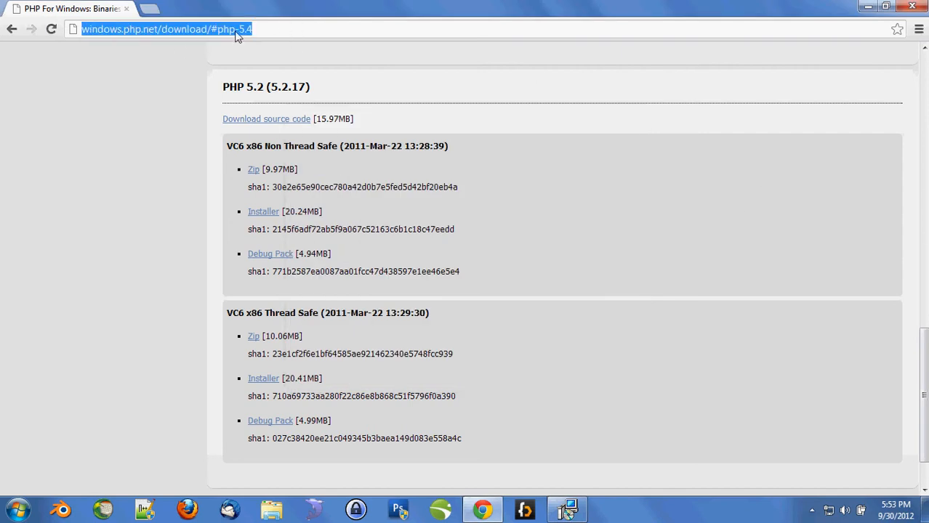
# - Load localhost in a new tab and check the 'Alles Werkt!' Apache test page
pyautogui.hotkey('ctrl', 't')
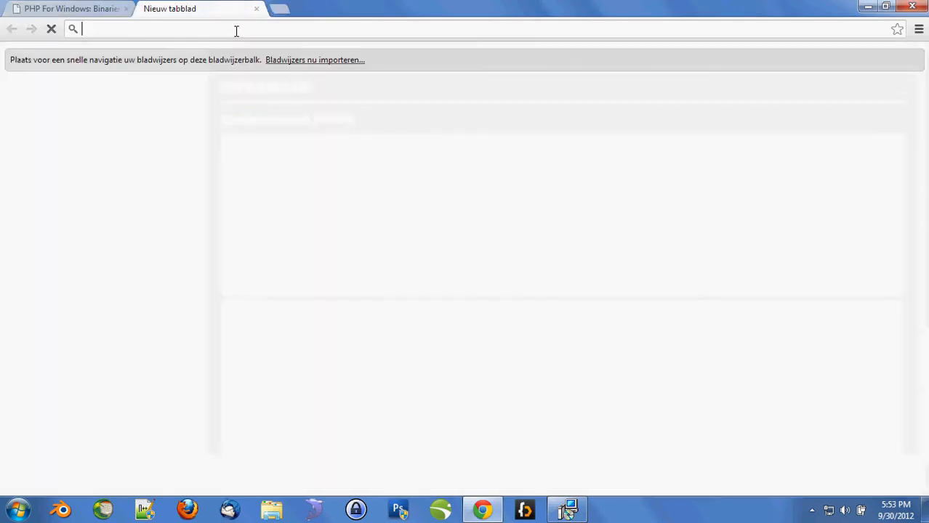
pyautogui.write('localhs')
pyautogui.press('BackSpace')
pyautogui.write('ost')
pyautogui.press('Return')
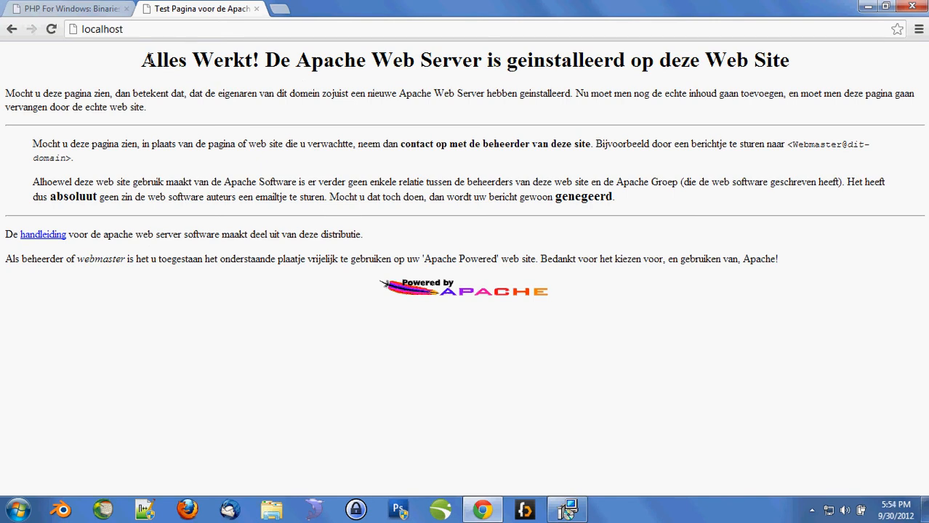
pyautogui.click(143, 29)
pyautogui.click(124, 56)
pyautogui.moveTo(143, 62); pyautogui.dragTo(901, 62)
pyautogui.click(272, 64)
pyautogui.moveTo(134, 61); pyautogui.dragTo(276, 61)
pyautogui.click(334, 67)
pyautogui.click(569, 513)
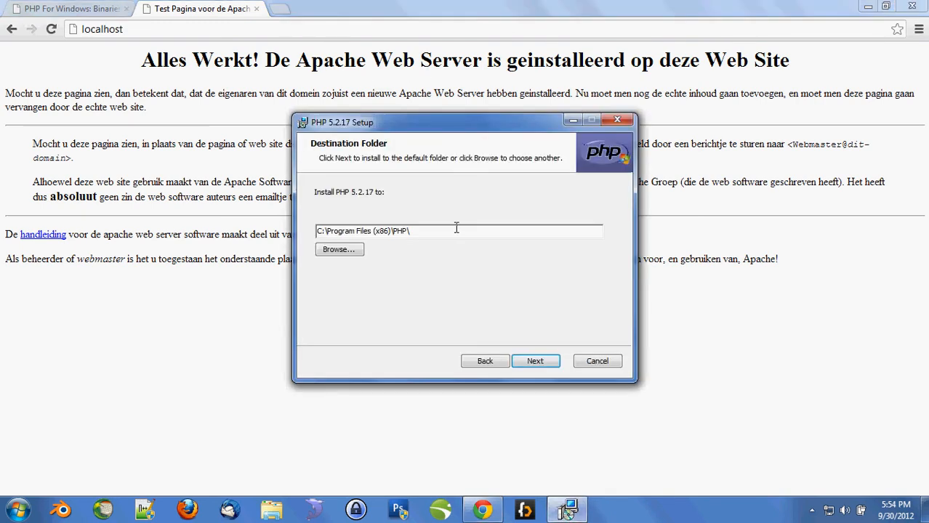
# - Create a php folder inside C:\webserver and set C:\webserver\php\ as the PHP install folder
pyautogui.click(346, 251)
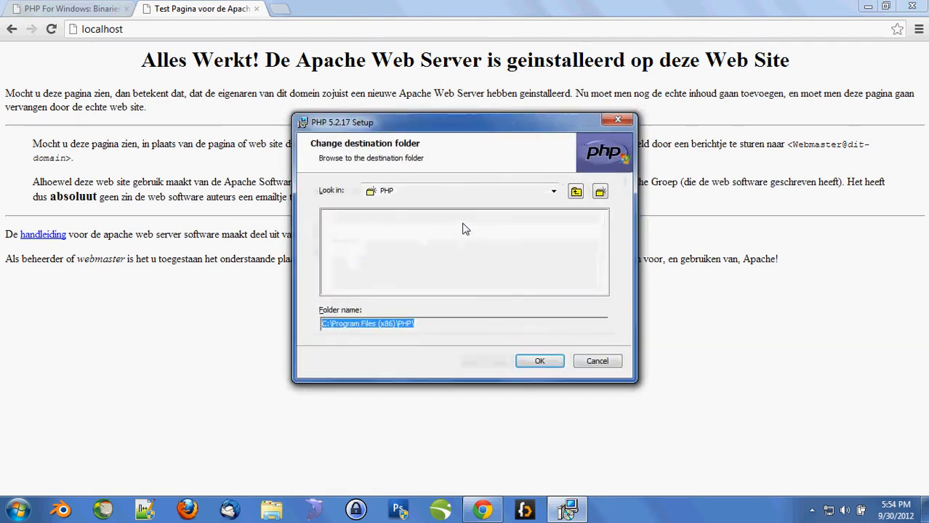
pyautogui.click(553, 191)
pyautogui.click(404, 206)
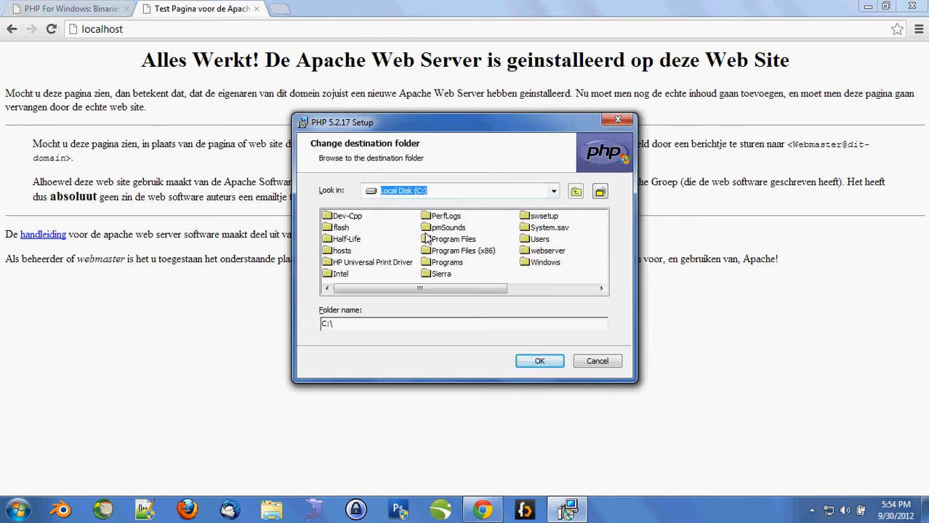
pyautogui.doubleClick(551, 256)
pyautogui.click(600, 191)
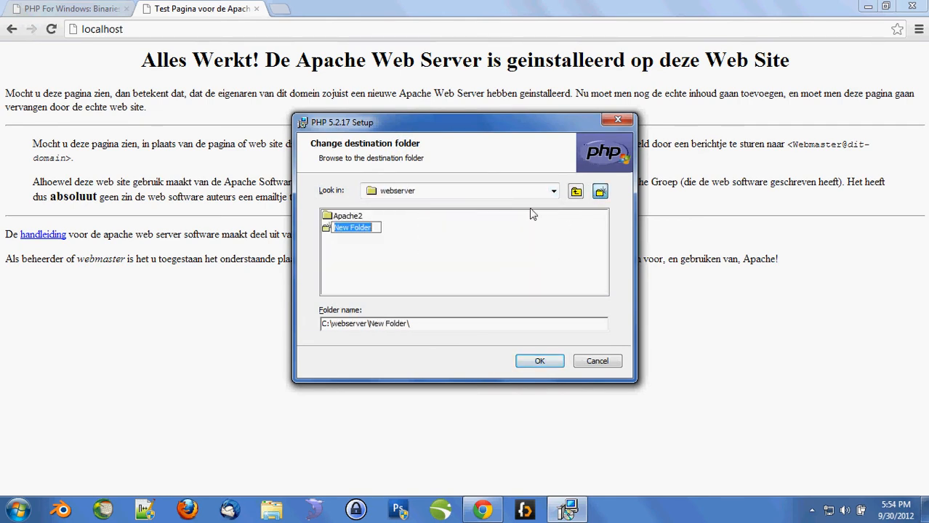
pyautogui.write('php')
pyautogui.press('Return')
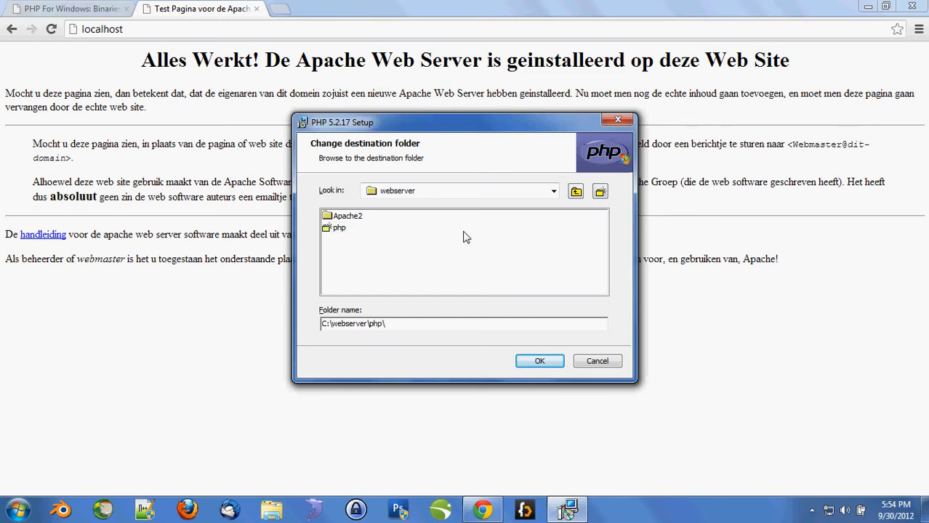
pyautogui.click(536, 361)
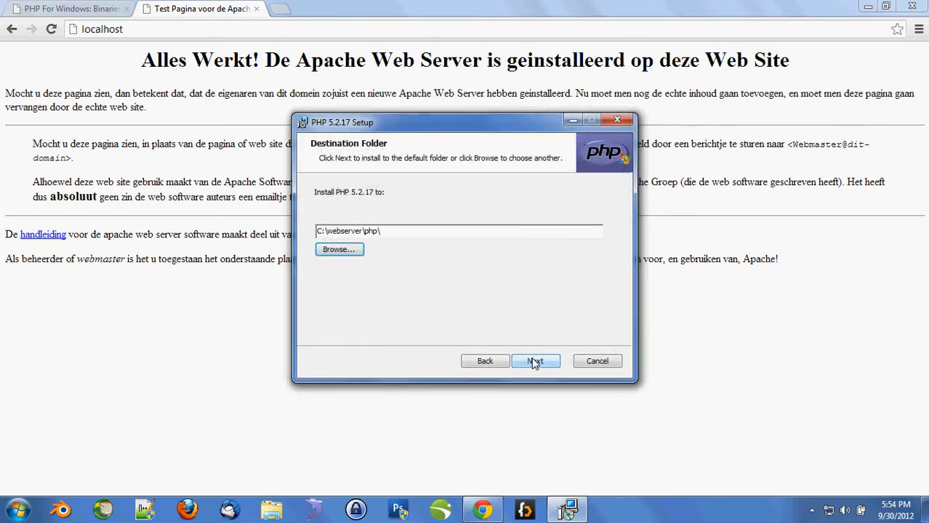
pyautogui.click(534, 362)
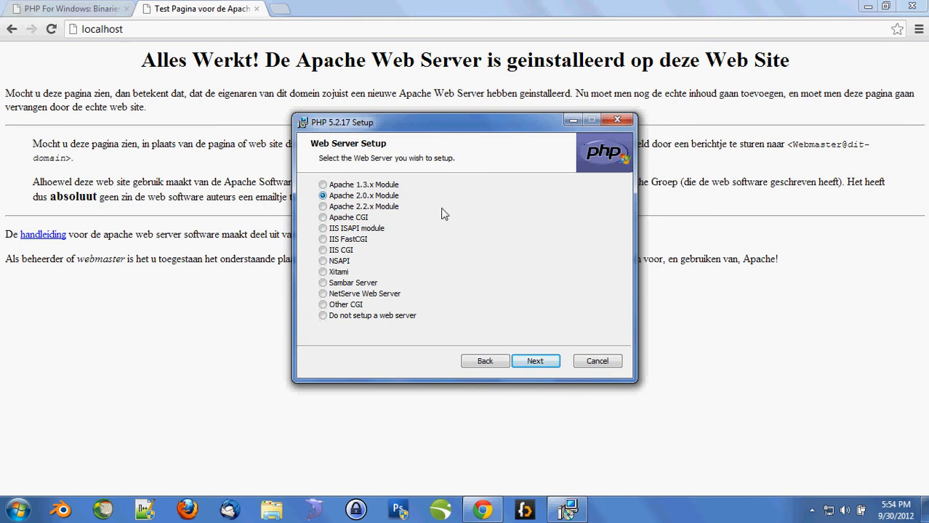
# - Keep Apache 2.0.x Module, use C:\webserver\Apache2\conf\ as config directory, and accept default items
pyautogui.click(535, 361)
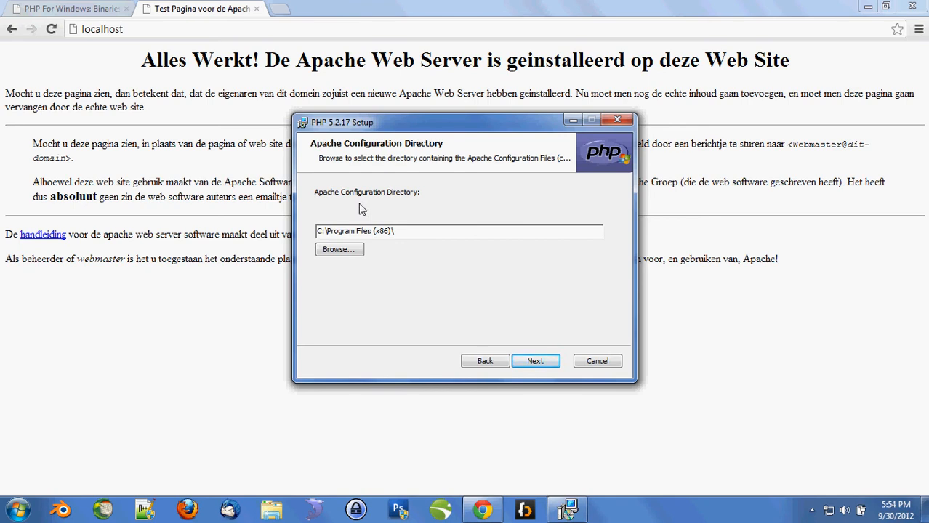
pyautogui.click(336, 250)
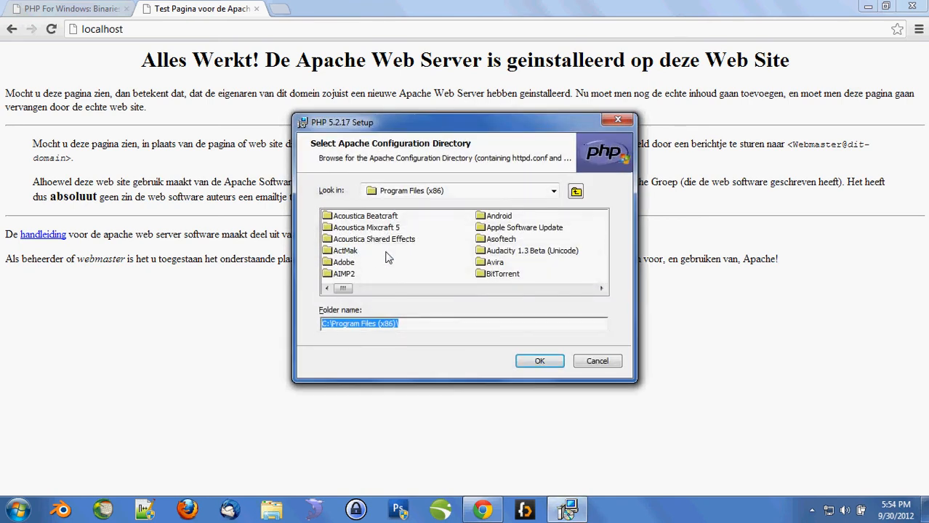
pyautogui.click(439, 190)
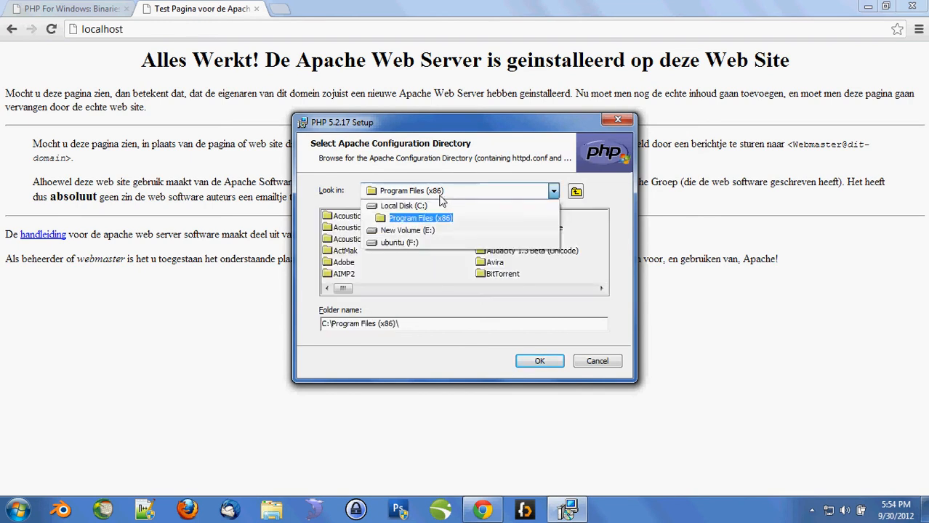
pyautogui.click(399, 203)
pyautogui.doubleClick(530, 254)
pyautogui.doubleClick(339, 217)
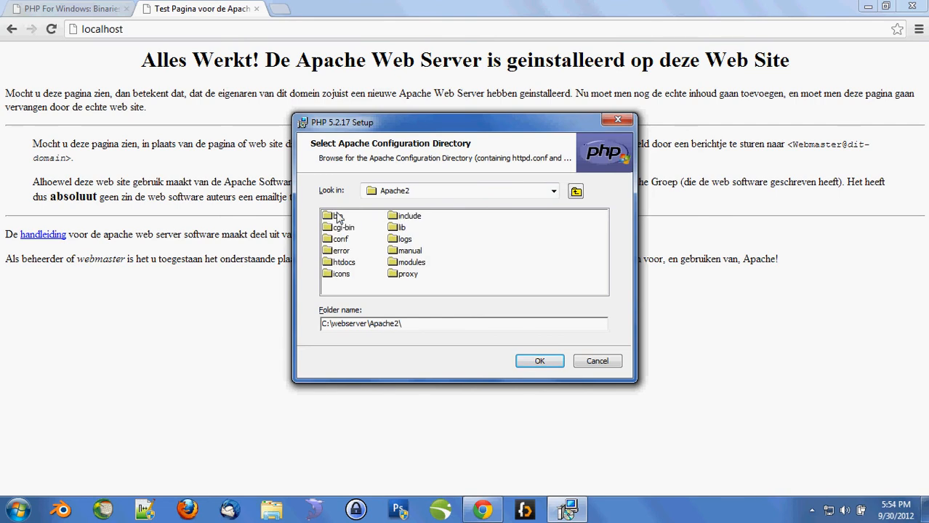
pyautogui.click(341, 241)
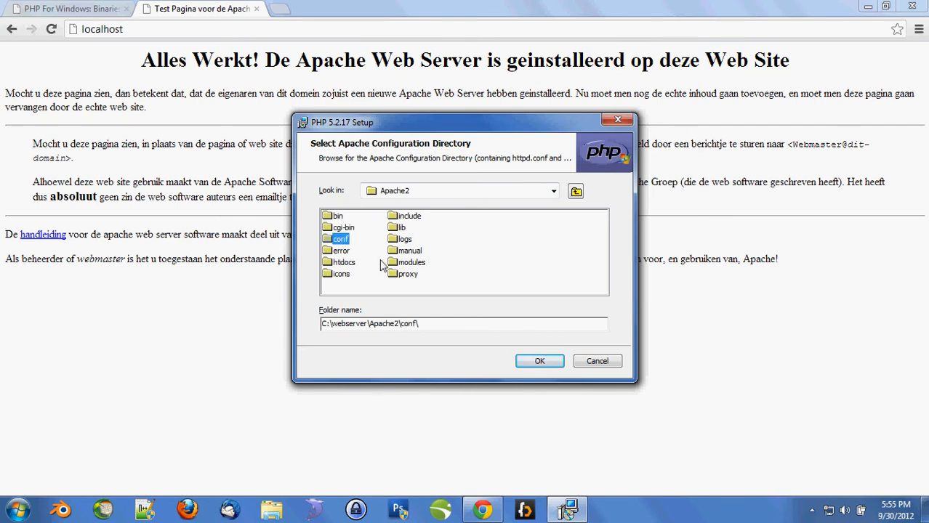
pyautogui.click(537, 362)
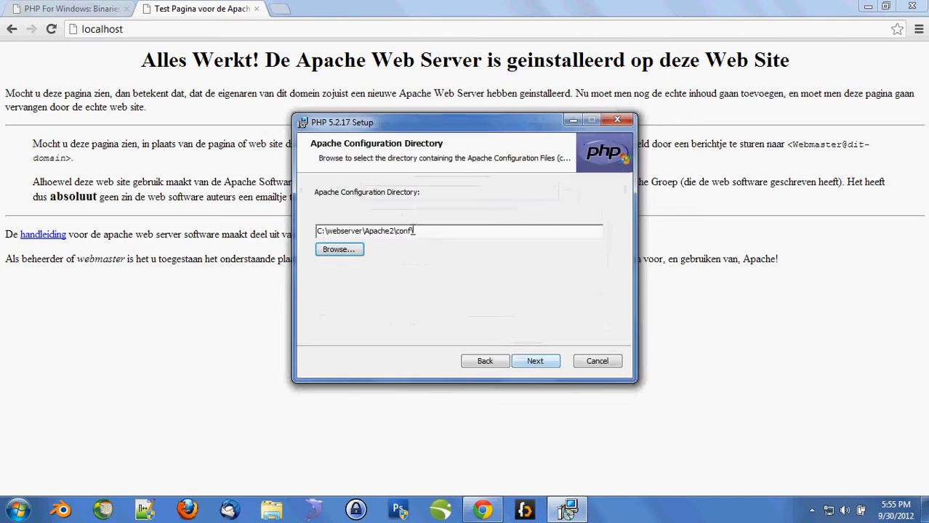
pyautogui.click(534, 364)
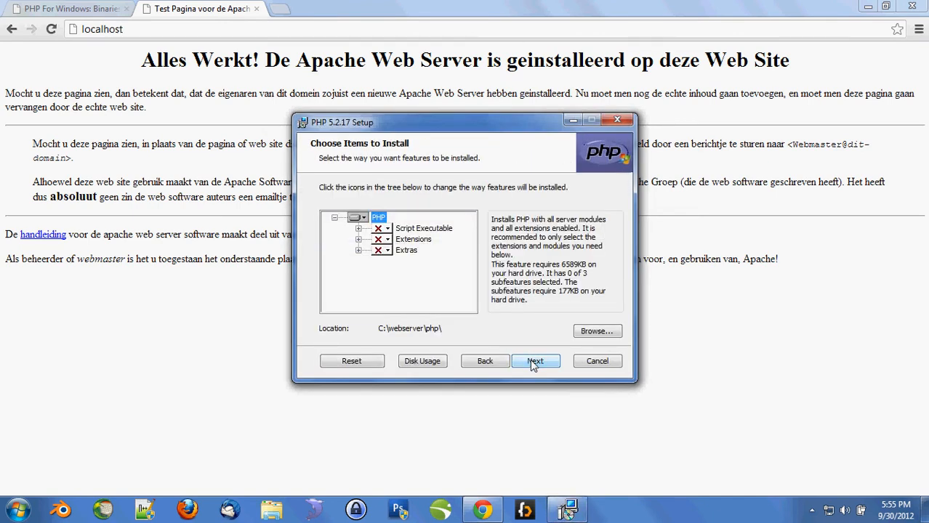
pyautogui.click(534, 361)
# - Install PHP 5.2.17 with the default components and close the finished setup wizard
pyautogui.click(533, 360)
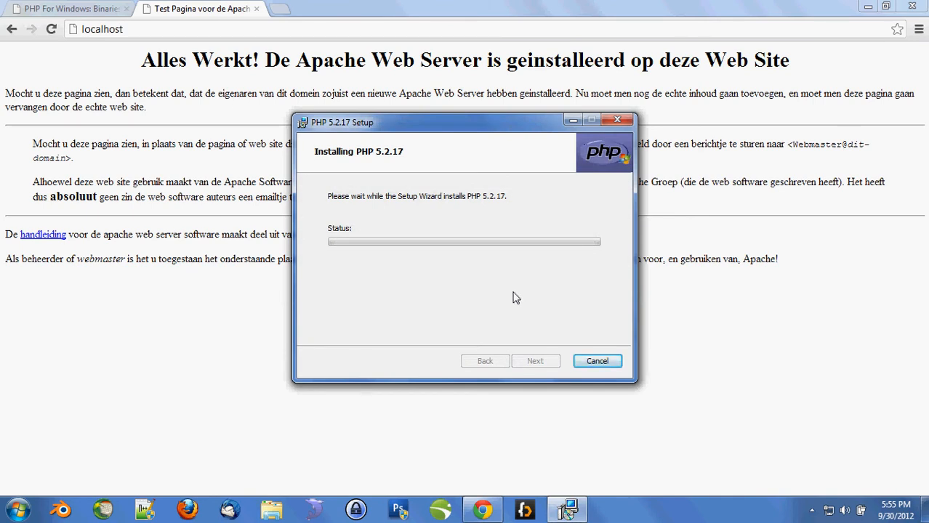
pyautogui.click(868, 6)
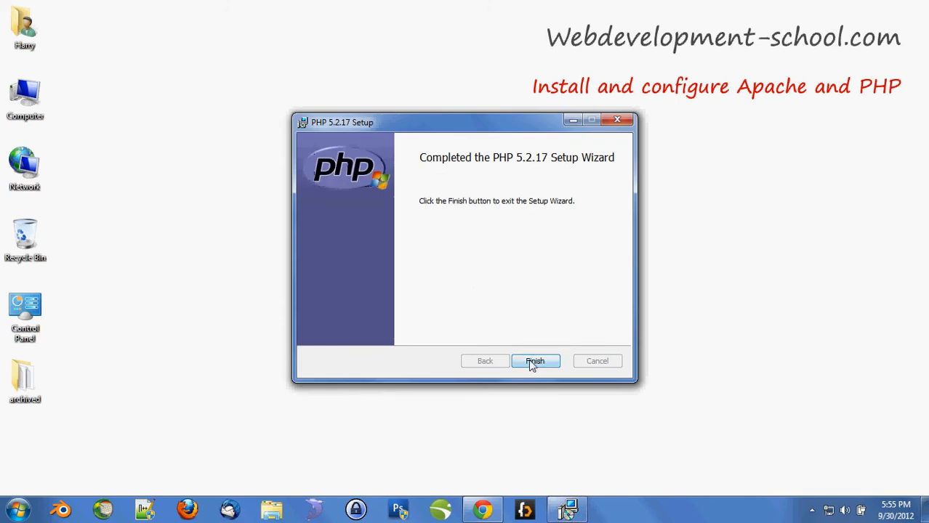
pyautogui.click(535, 361)
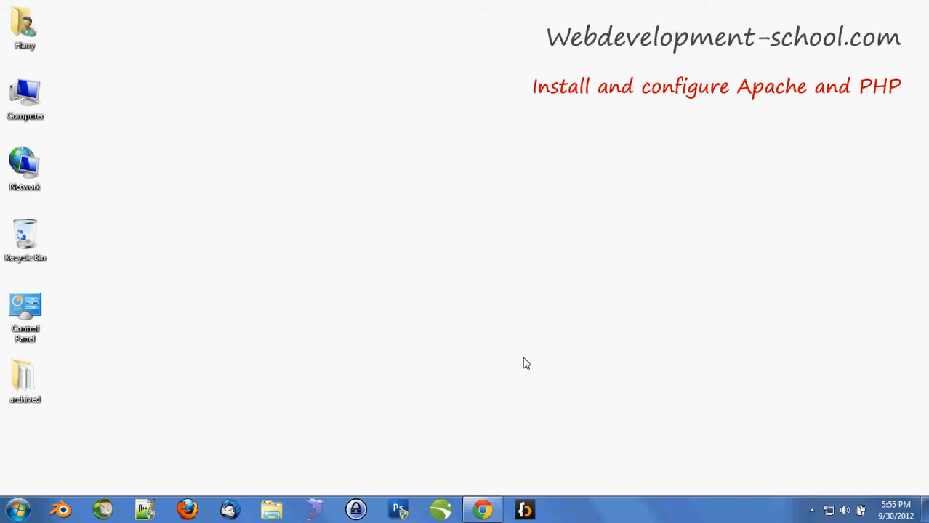
# - Launch Notepad++ and open C:\webserver\Apache2\conf\httpd.conf for editing
pyautogui.click(145, 509)
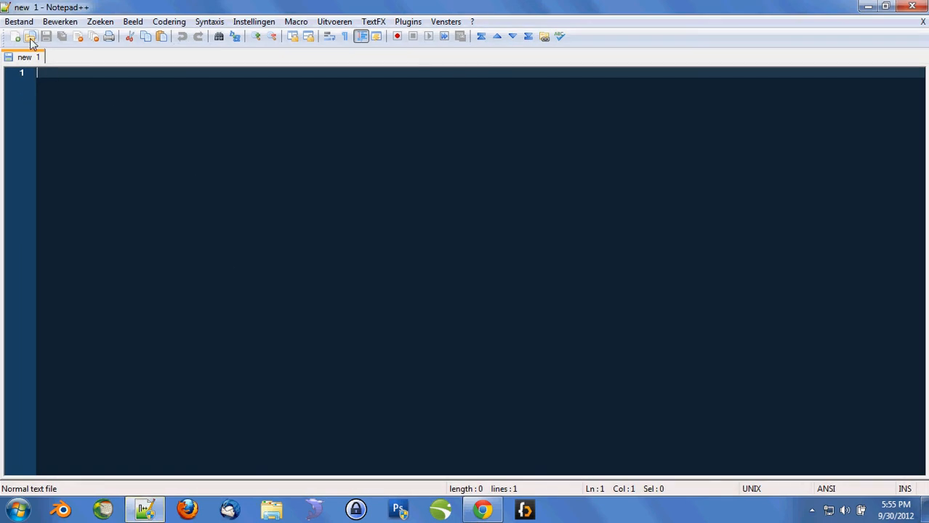
pyautogui.click(30, 36)
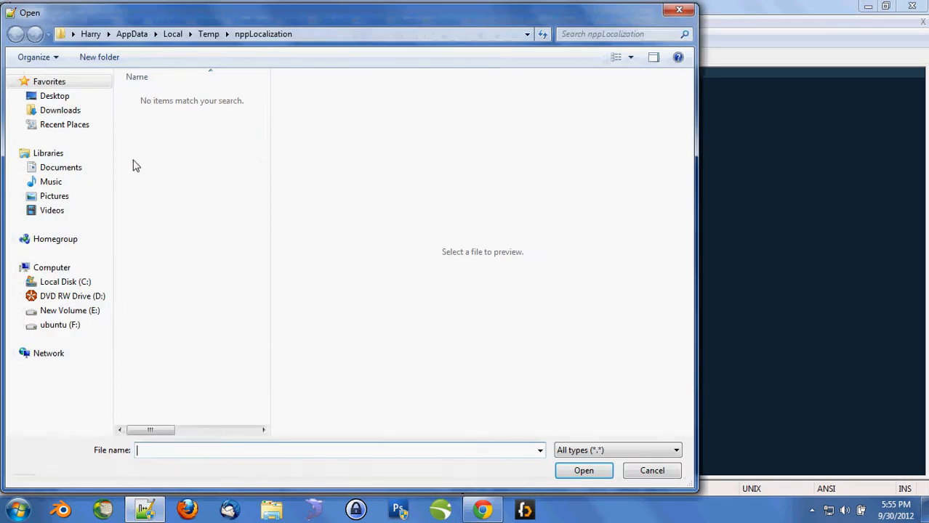
pyautogui.click(65, 282)
pyautogui.doubleClick(166, 329)
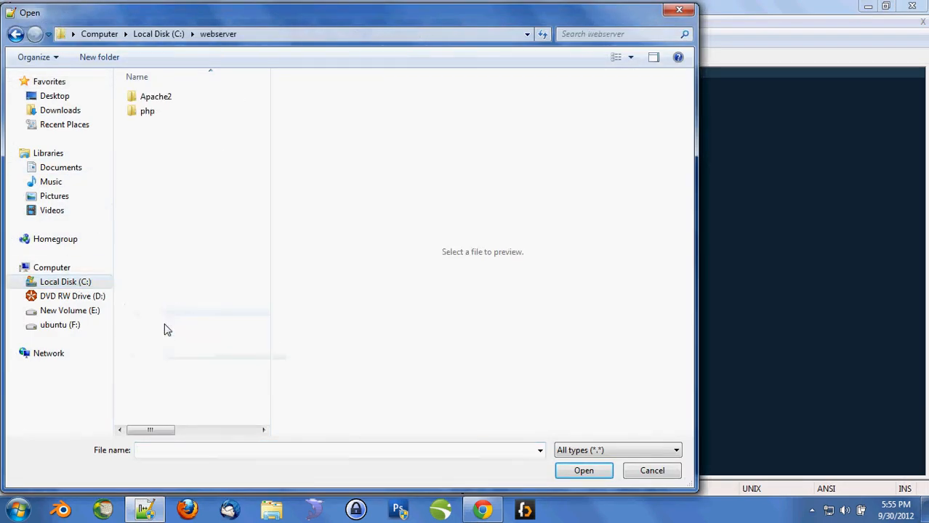
pyautogui.doubleClick(149, 96)
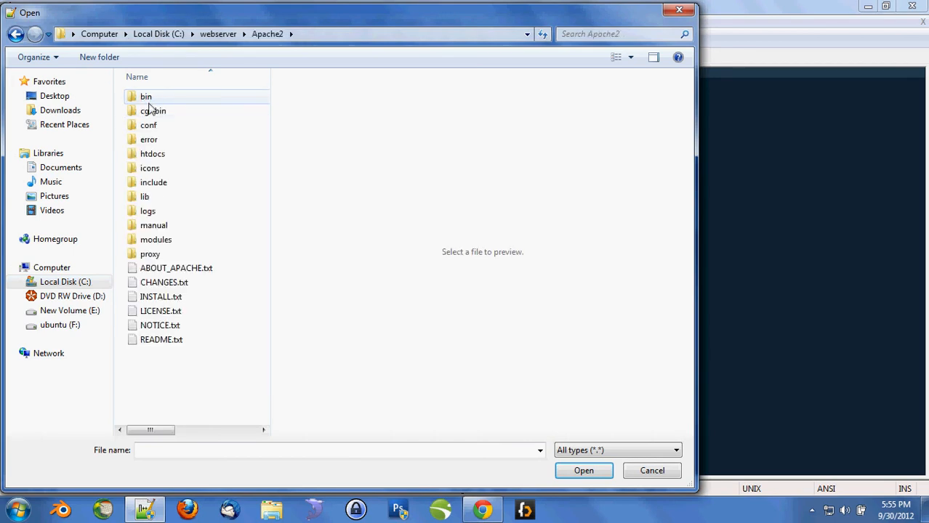
pyautogui.click(150, 128)
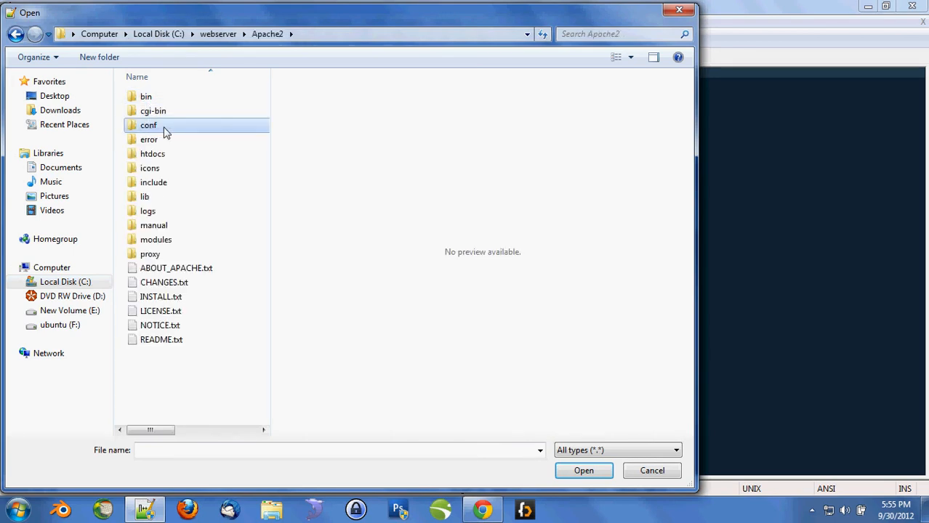
pyautogui.doubleClick(165, 130)
pyautogui.click(166, 102)
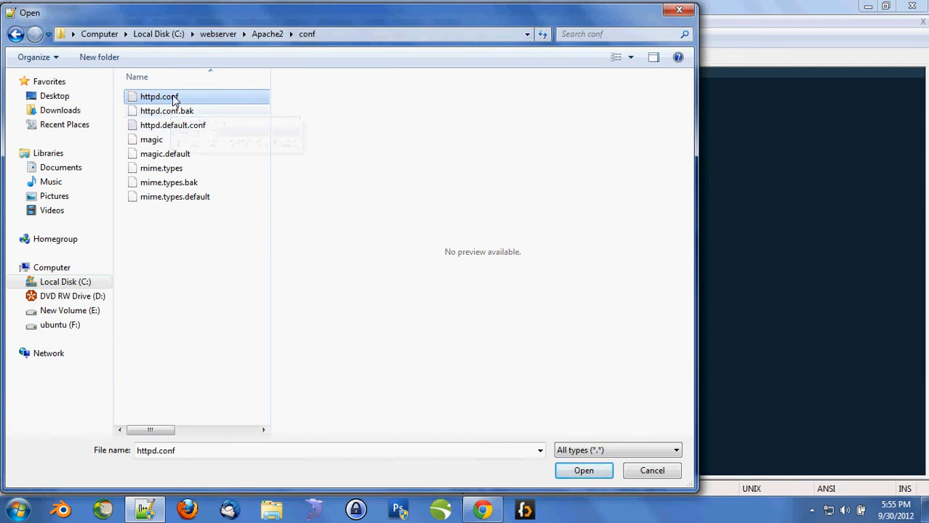
pyautogui.doubleClick(173, 96)
pyautogui.click(222, 127)
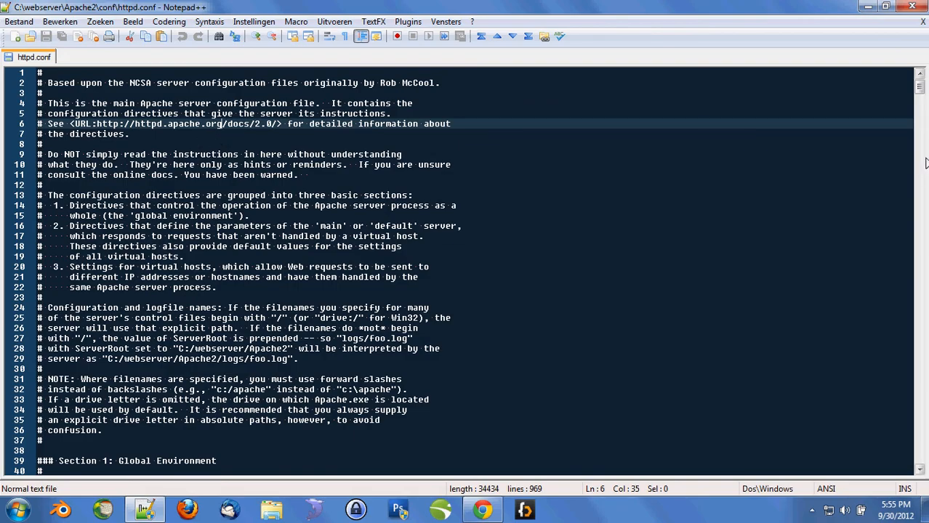
# - Scroll to the end of httpd.conf and inspect the empty PHPIniDir and LoadModule php5apache2.dll lines 965-966
pyautogui.moveTo(921, 88); pyautogui.dragTo(918, 458)
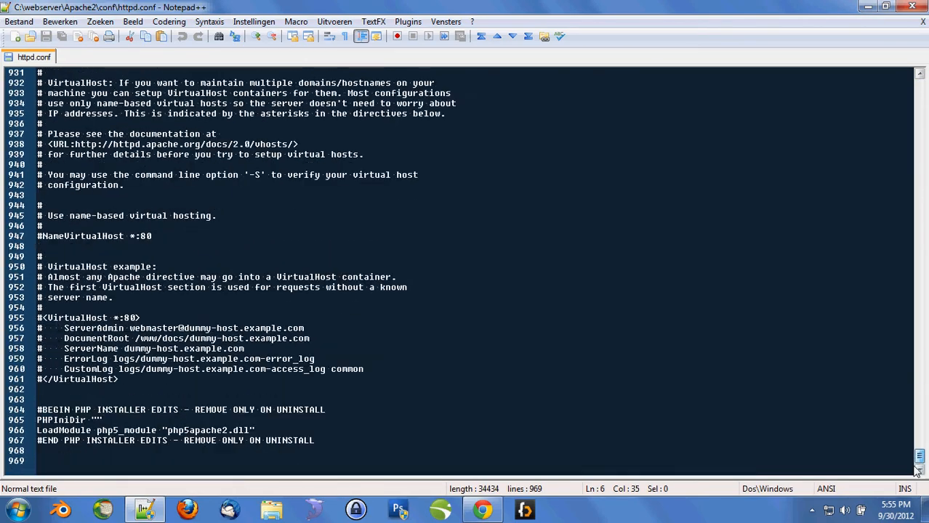
pyautogui.moveTo(17, 411); pyautogui.dragTo(15, 439)
pyautogui.click(54, 420)
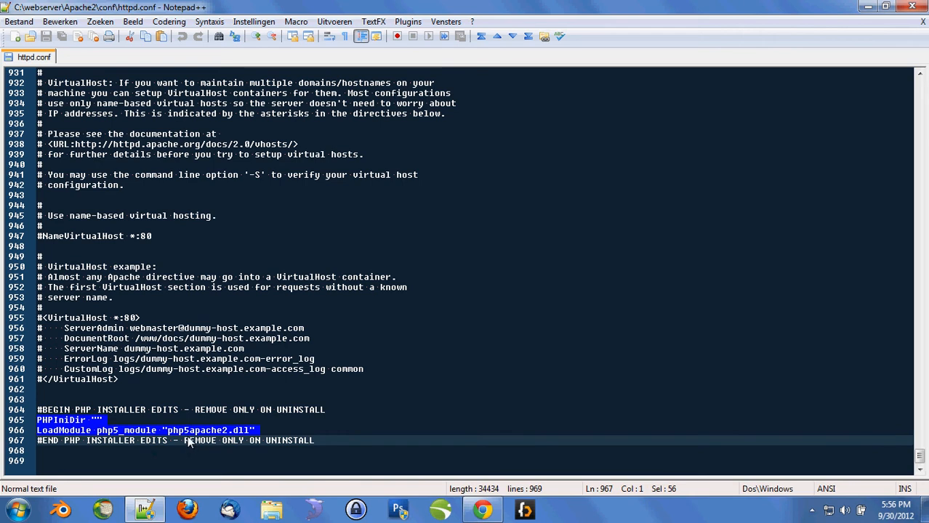
pyautogui.click(177, 431)
pyautogui.click(95, 421)
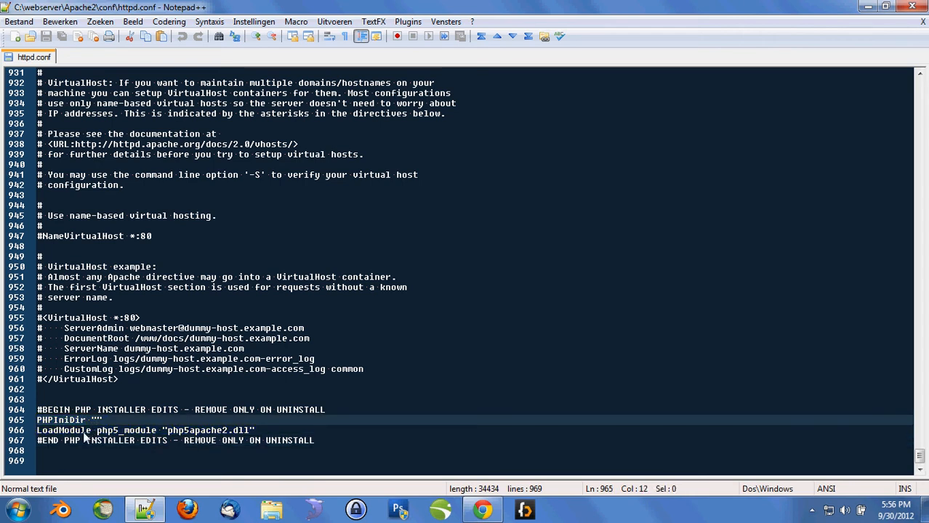
pyautogui.moveTo(80, 431); pyautogui.dragTo(222, 432)
pyautogui.click(170, 431)
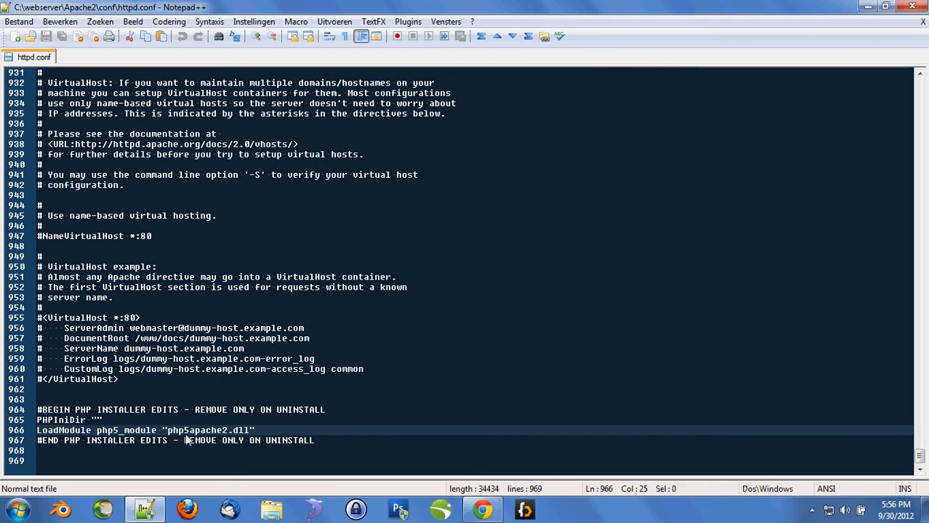
pyautogui.click(173, 432)
pyautogui.hotkey('alt', 'Tab')
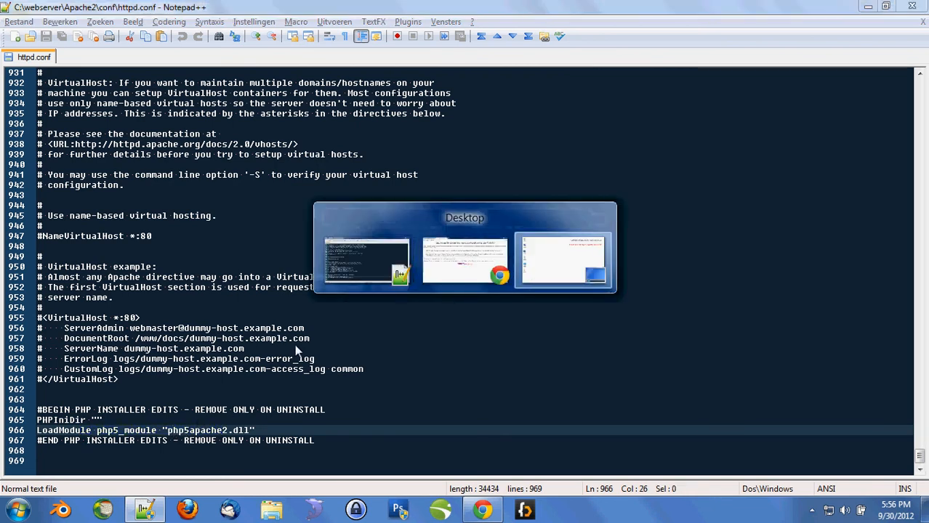
# - Copy the C:\webserver\php folder path from the Explorer address bar
pyautogui.press('super+e')
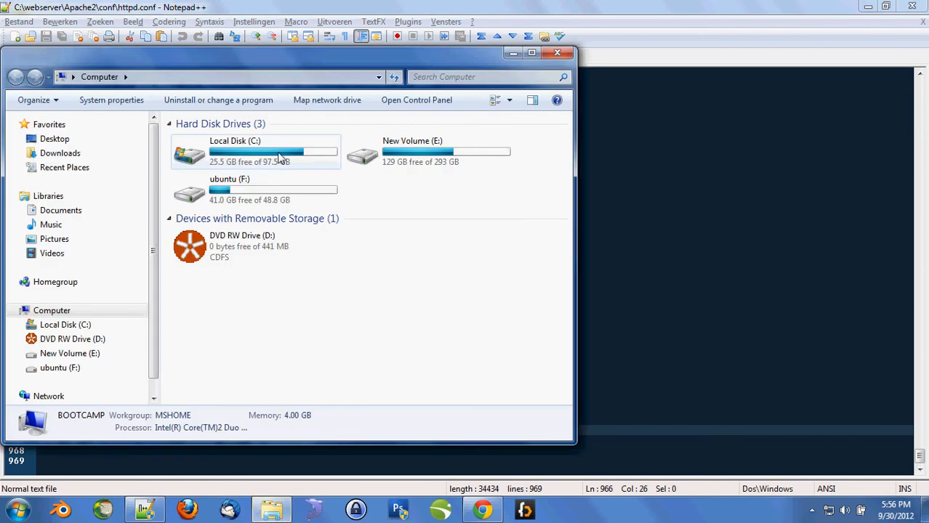
pyautogui.doubleClick(281, 156)
pyautogui.doubleClick(231, 369)
pyautogui.doubleClick(215, 156)
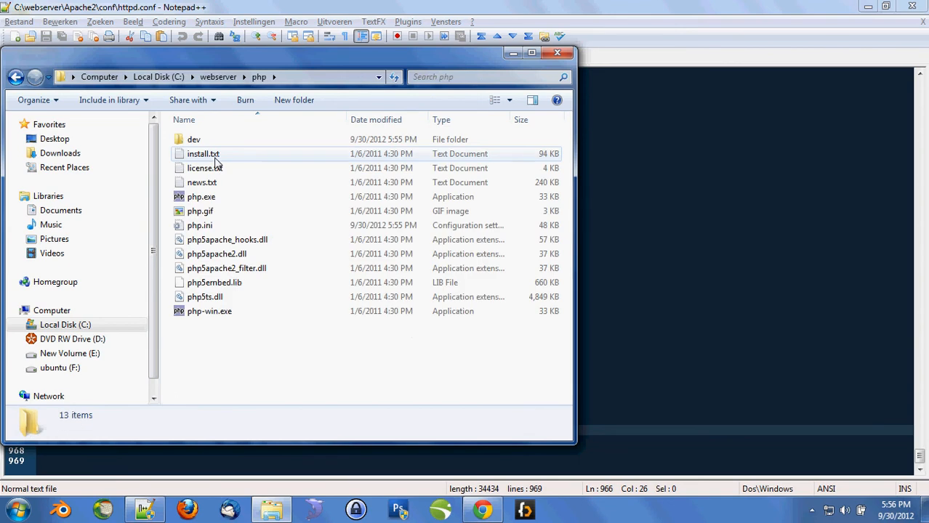
pyautogui.click(296, 77)
pyautogui.click(132, 77)
pyautogui.hotkey('ctrl', 'a')
pyautogui.hotkey('ctrl', 'c')
# - Paste C:\webserver\php\ into the PHPIniDir quotes and before php5apache2.dll on the LoadModule line
pyautogui.click(610, 269)
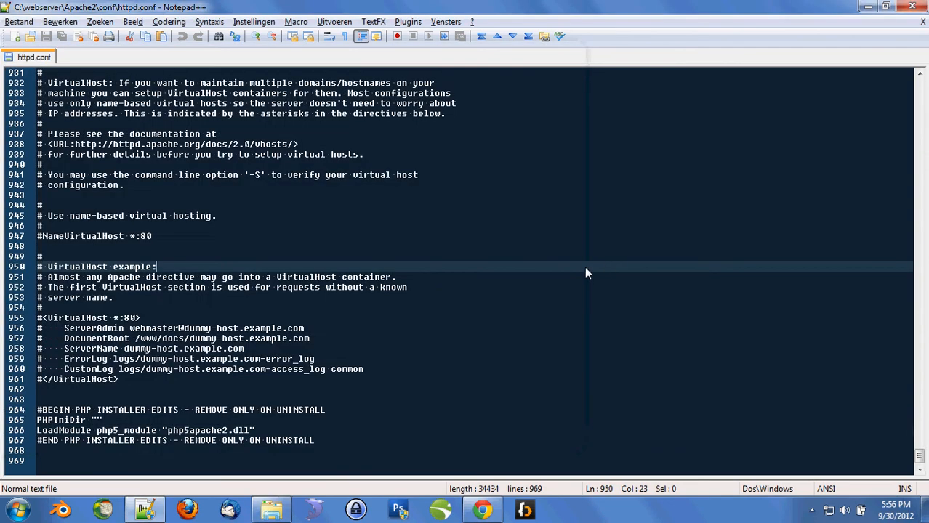
pyautogui.click(98, 420)
pyautogui.hotkey('ctrl', 'v')
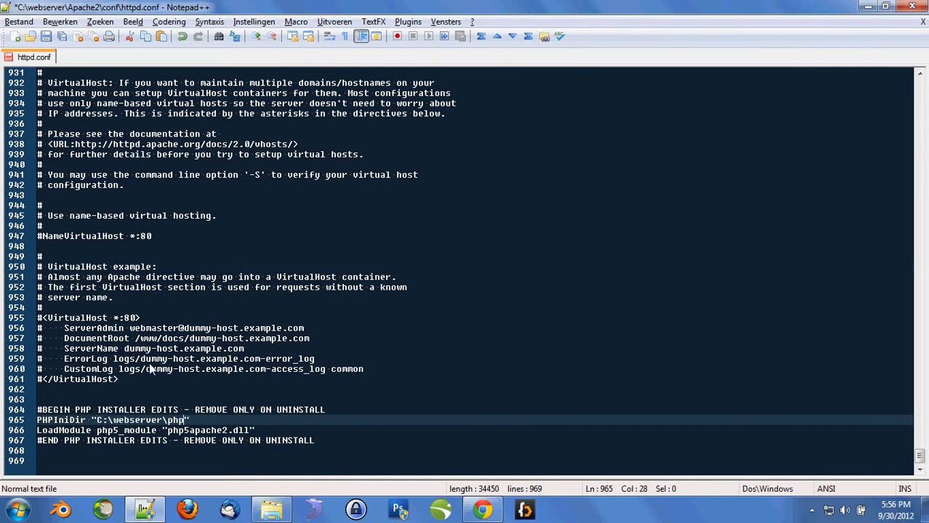
pyautogui.click(163, 431)
pyautogui.hotkey('ctrl', 'v')
pyautogui.write('\\')
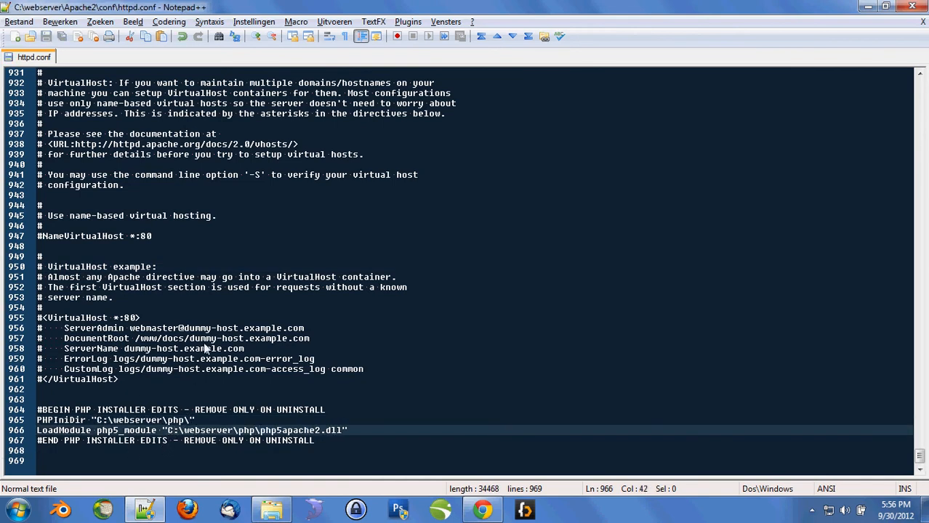
# - Confirm php5apache2.dll exists in C:\webserver\php, then close httpd.conf
pyautogui.moveTo(167, 429); pyautogui.dragTo(343, 431)
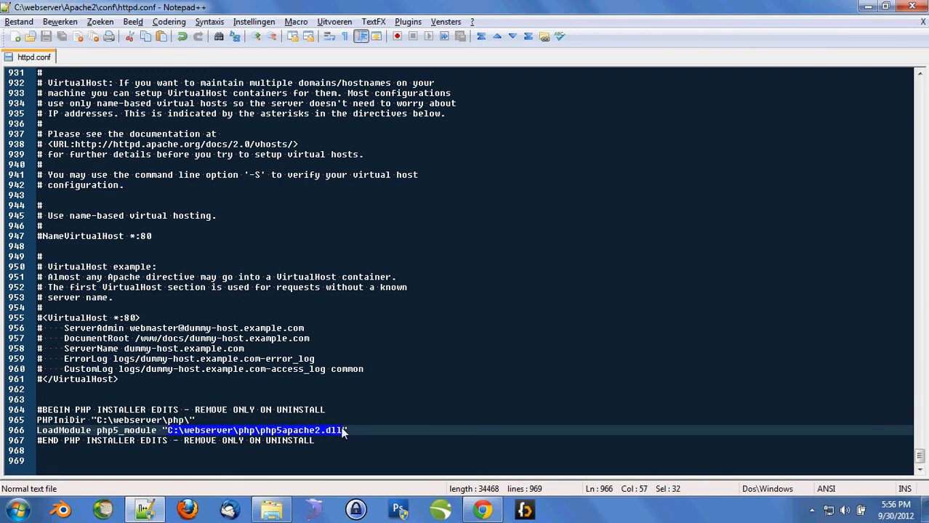
pyautogui.hotkey('alt', 'Tab')
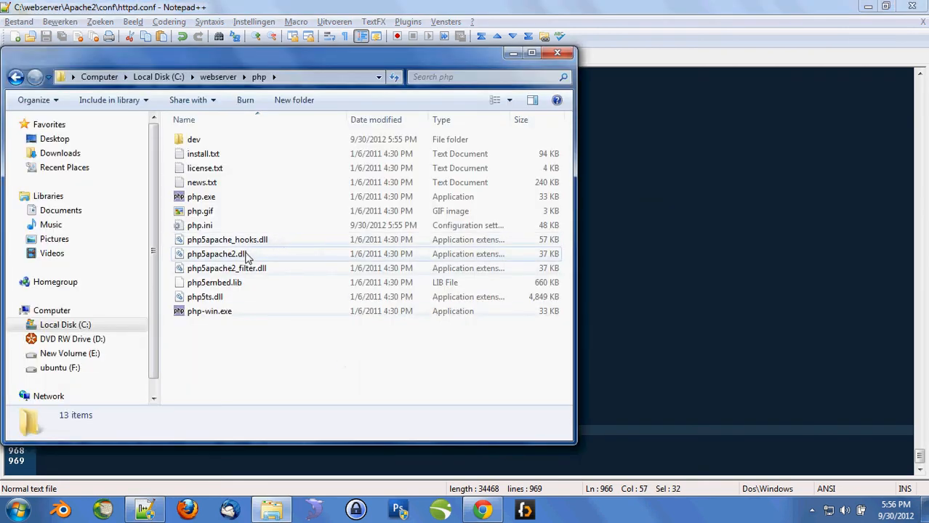
pyautogui.click(244, 256)
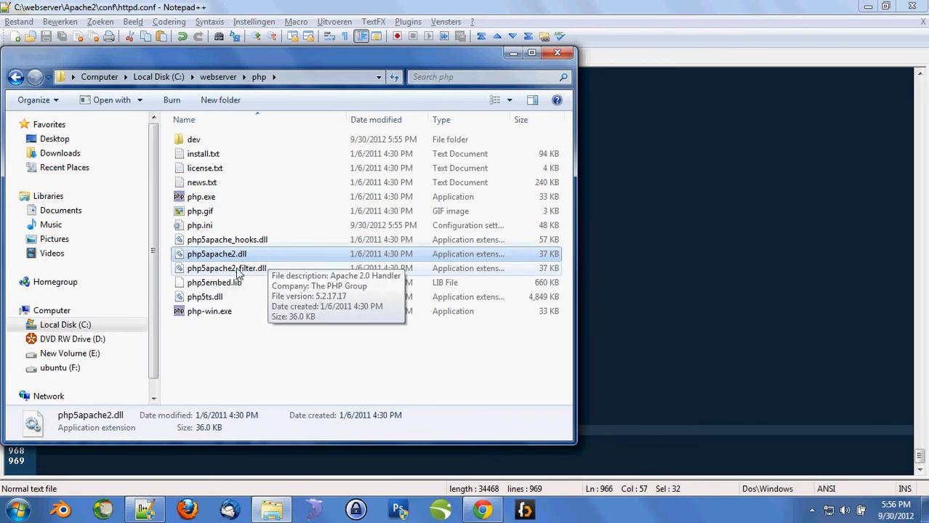
pyautogui.hotkey('alt', 'Tab')
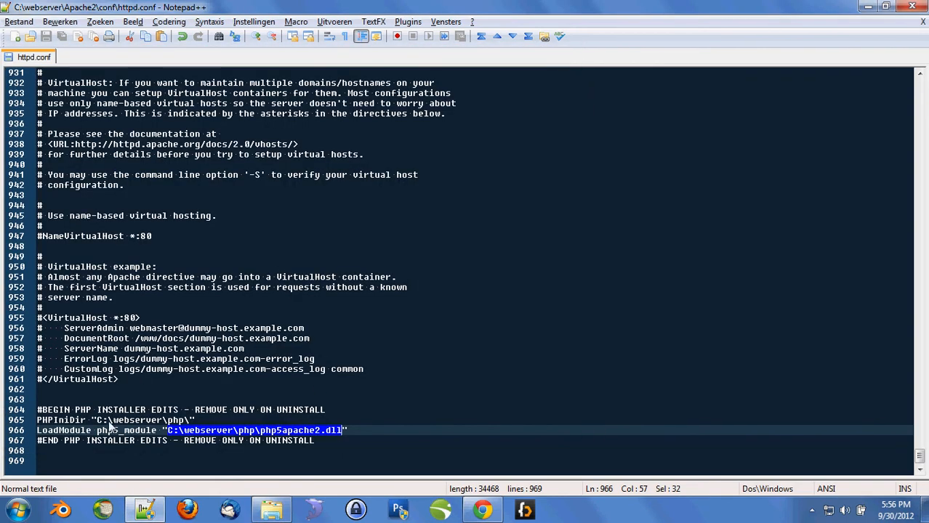
pyautogui.click(98, 420)
pyautogui.moveTo(97, 419); pyautogui.dragTo(189, 424)
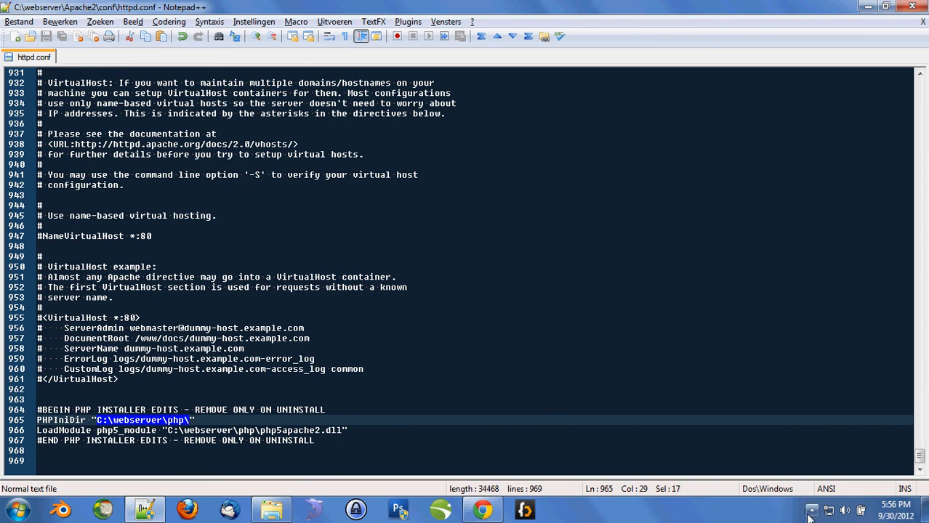
pyautogui.click(683, 297)
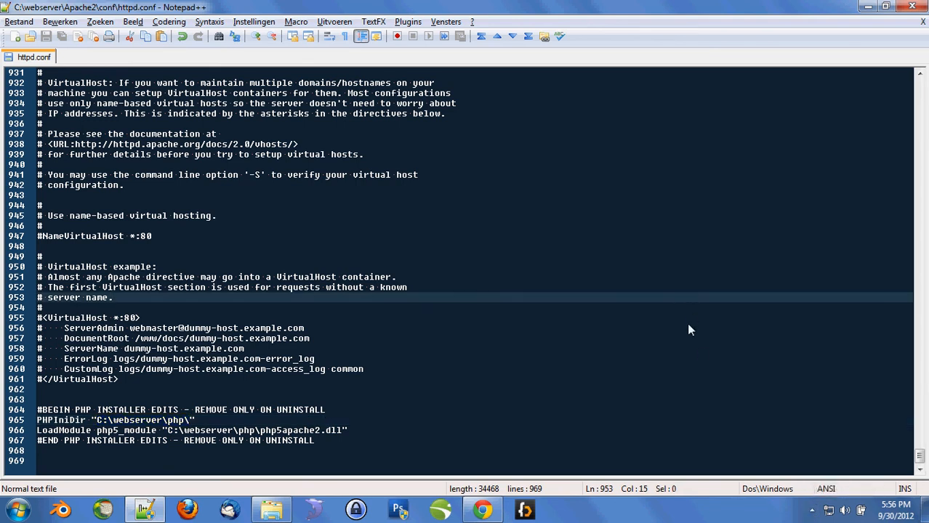
pyautogui.hotkey('ctrl', 'w')
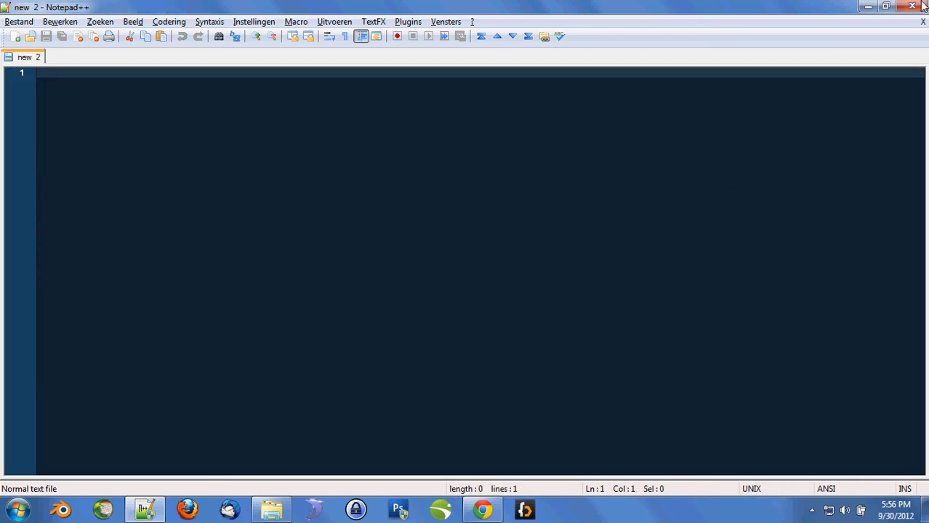
# - Close Notepad++ and restart the Apache2 service from the Apache Service Monitor
pyautogui.hotkey('alt', 'F4')
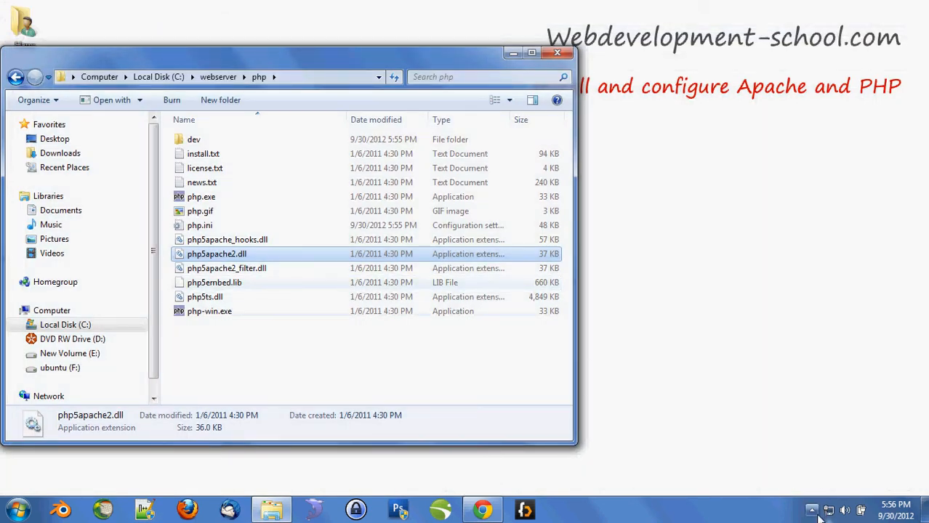
pyautogui.click(811, 510)
pyautogui.click(834, 441)
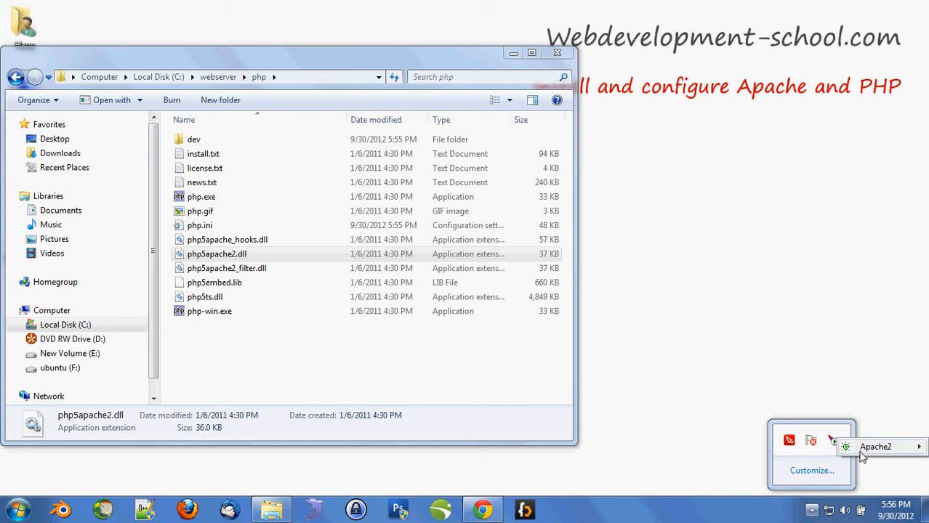
pyautogui.rightClick(835, 441)
pyautogui.click(841, 448)
pyautogui.click(605, 266)
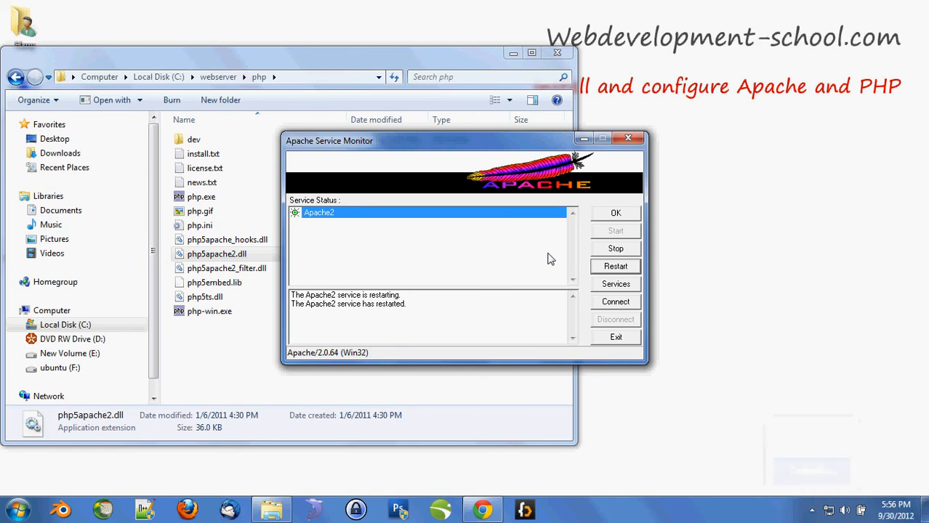
pyautogui.click(614, 213)
# - Reload localhost in the browser and confirm the Apache test page still appears
pyautogui.click(482, 510)
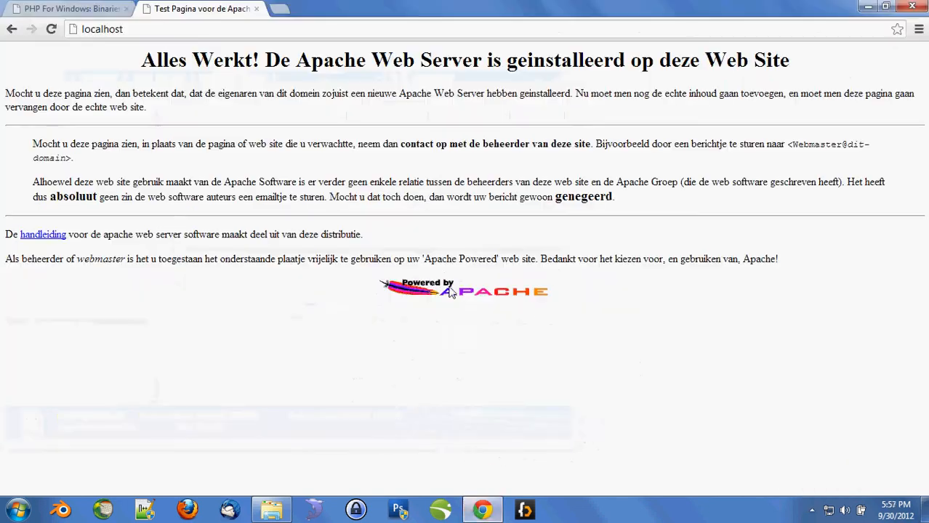
pyautogui.click(232, 32)
pyautogui.press('Return')
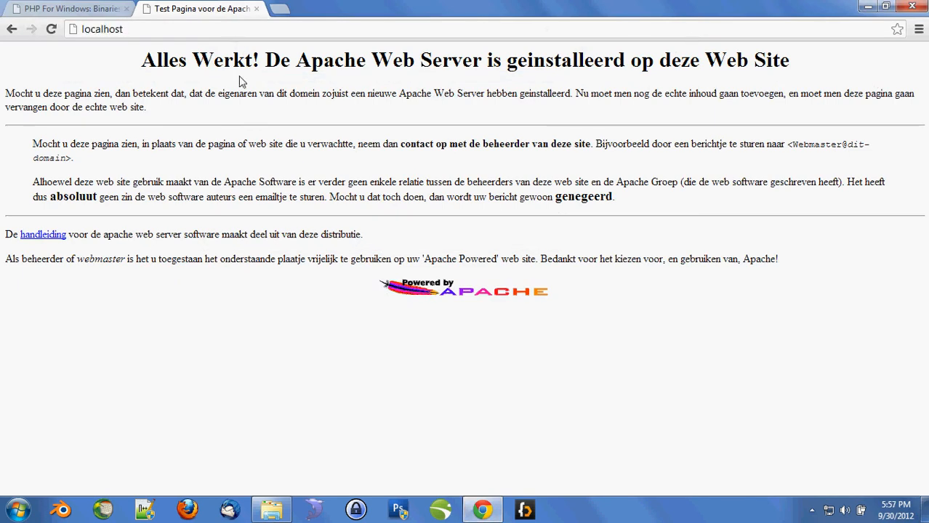
pyautogui.moveTo(156, 60); pyautogui.dragTo(274, 182)
pyautogui.click(274, 182)
# - Navigate Explorer to C:\webserver\Apache2\htdocs
pyautogui.click(278, 508)
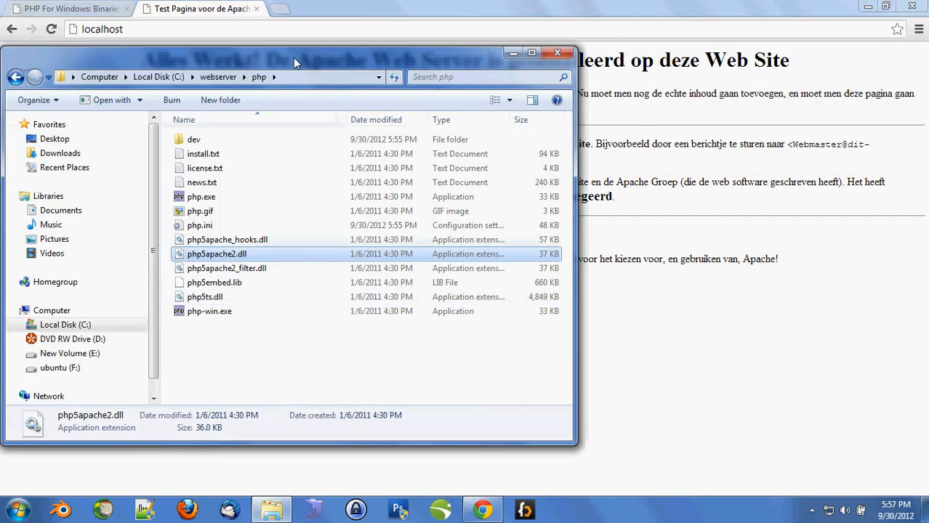
pyautogui.moveTo(293, 57); pyautogui.dragTo(449, 61)
pyautogui.click(309, 80)
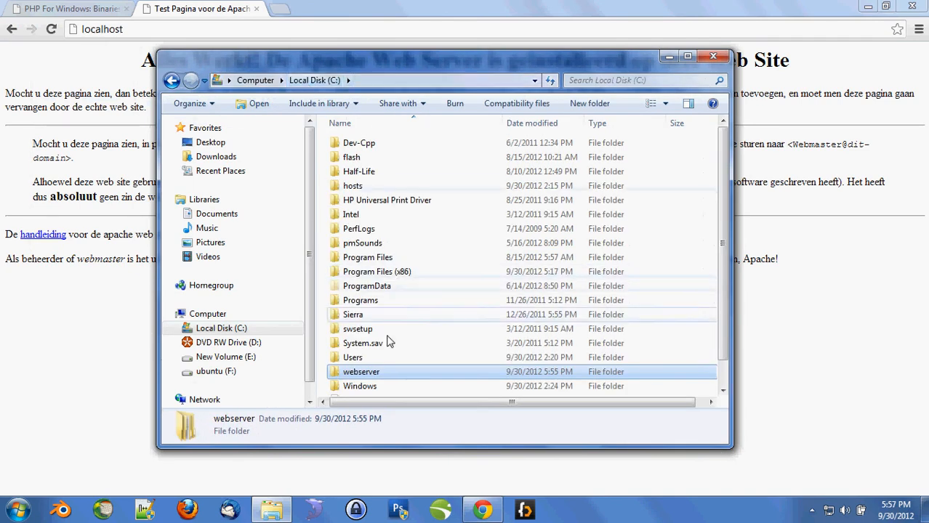
pyautogui.doubleClick(370, 371)
pyautogui.doubleClick(374, 148)
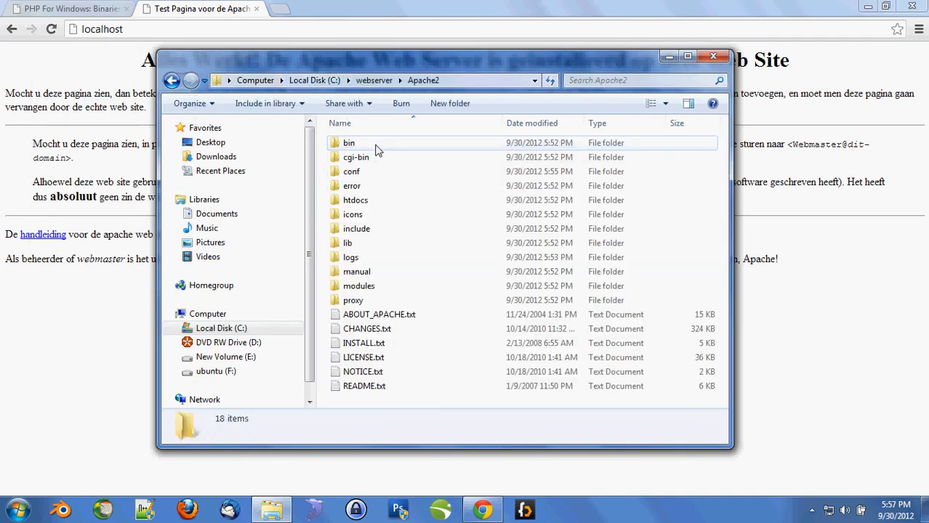
pyautogui.click(376, 203)
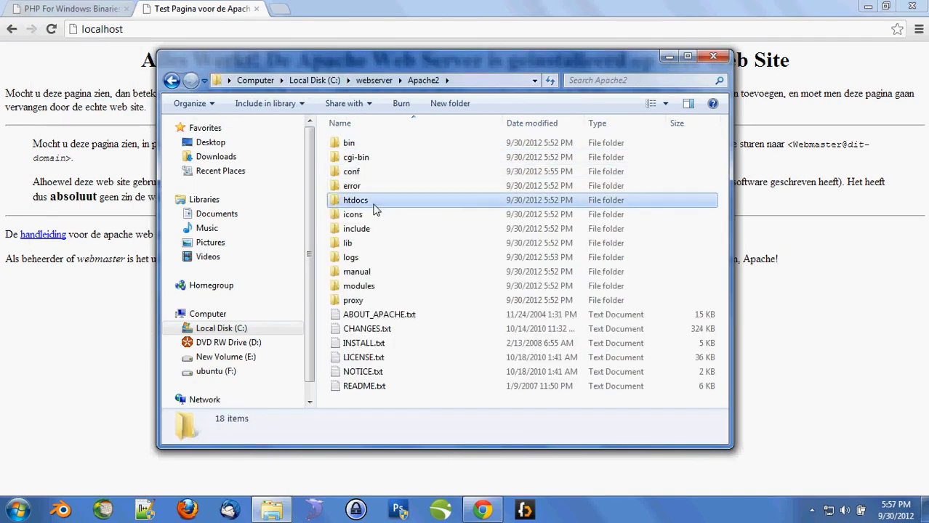
pyautogui.doubleClick(376, 202)
# - Delete all 36 existing files in the htdocs folder
pyautogui.click(376, 171)
pyautogui.scroll(-6, 385, 178)
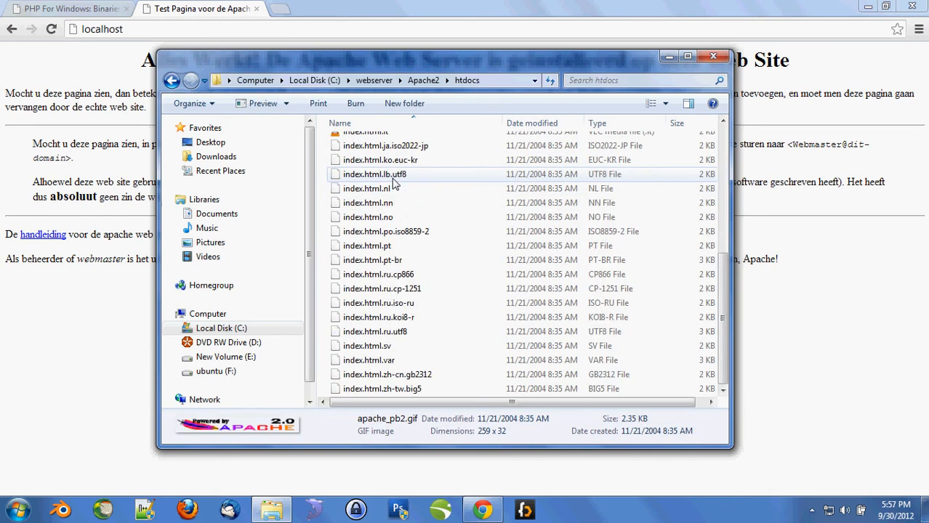
pyautogui.scroll(6, 393, 184)
pyautogui.hotkey('ctrl', 'a')
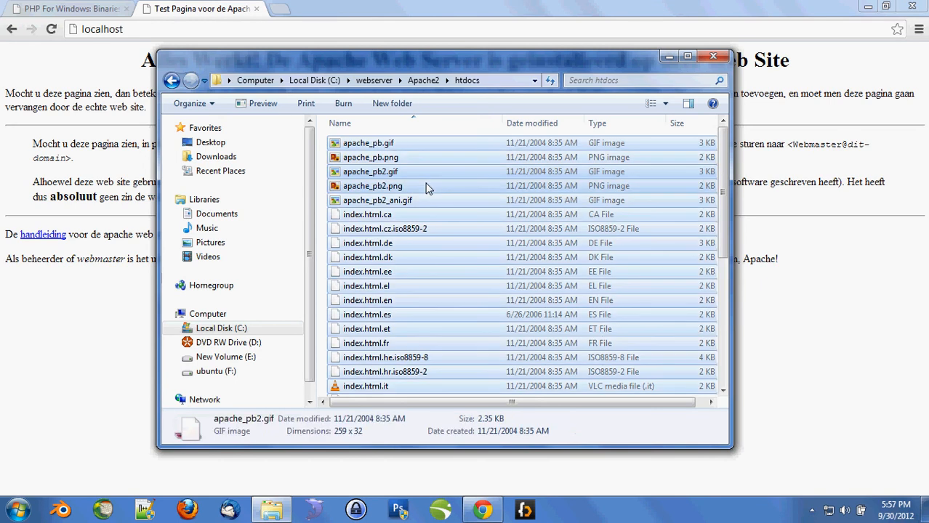
pyautogui.press('Delete')
pyautogui.press('Return')
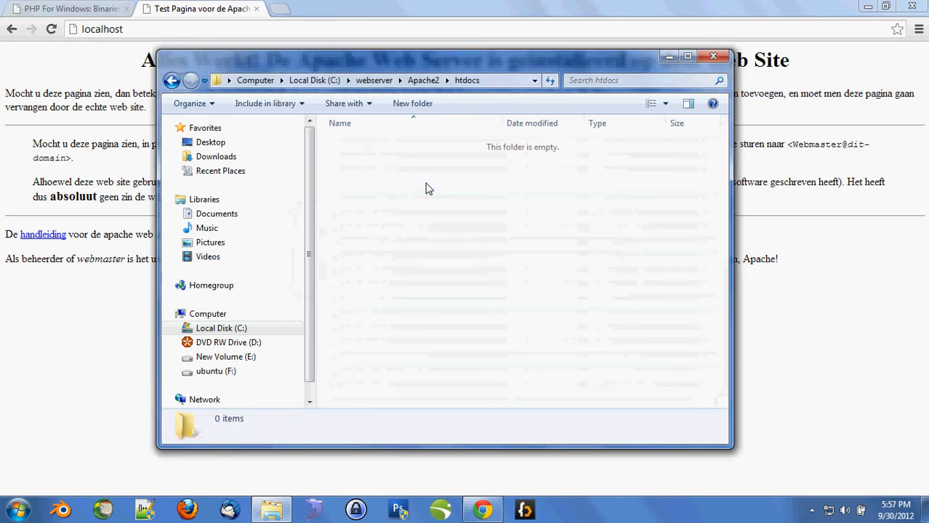
# - Create a new text document in htdocs renamed to index.php, accepting the extension change
pyautogui.rightClick(401, 241)
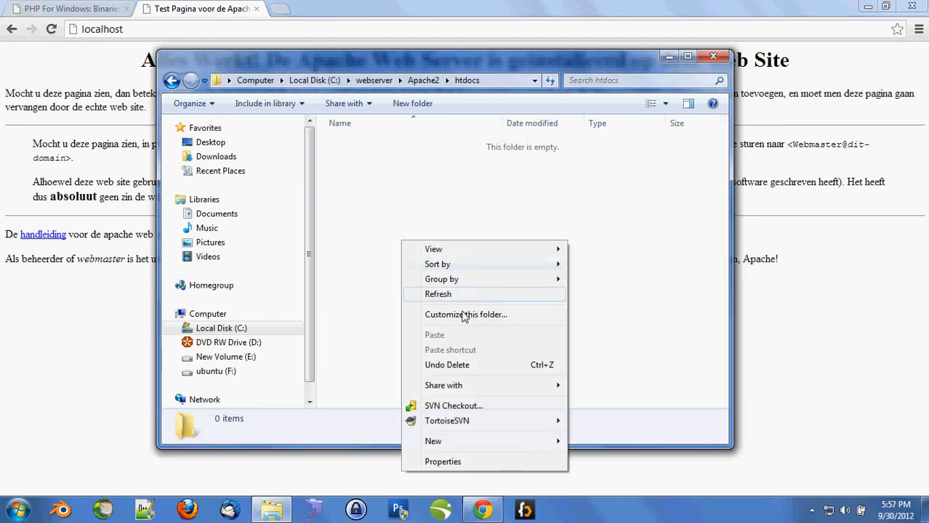
pyautogui.moveTo(454, 450)
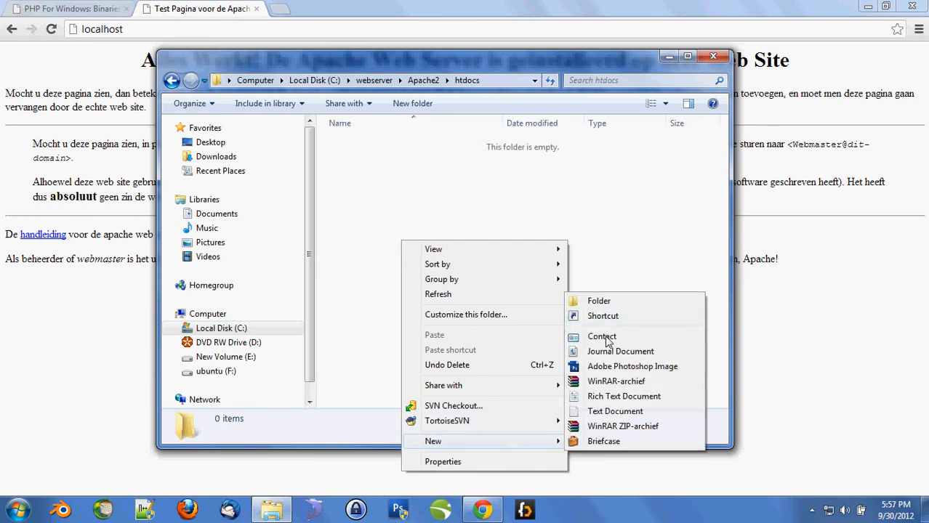
pyautogui.click(610, 411)
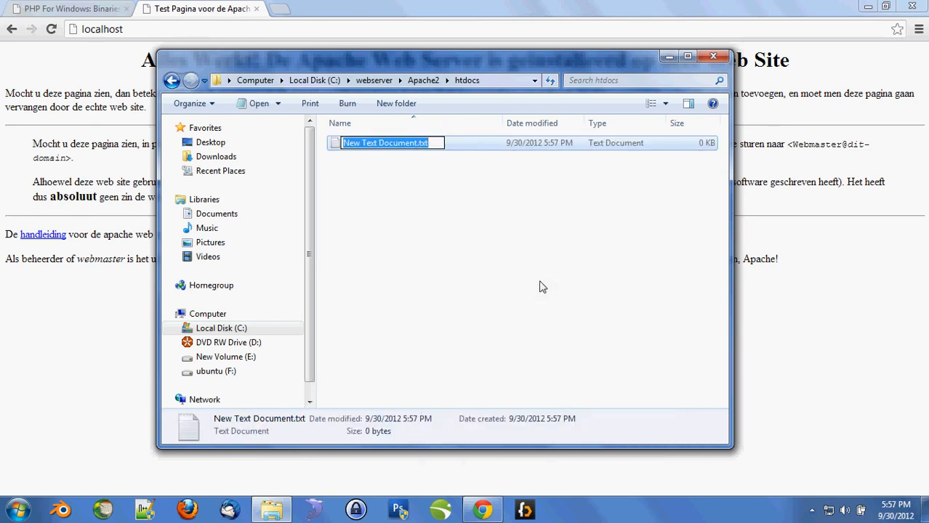
pyautogui.write('index.php')
pyautogui.press('Return')
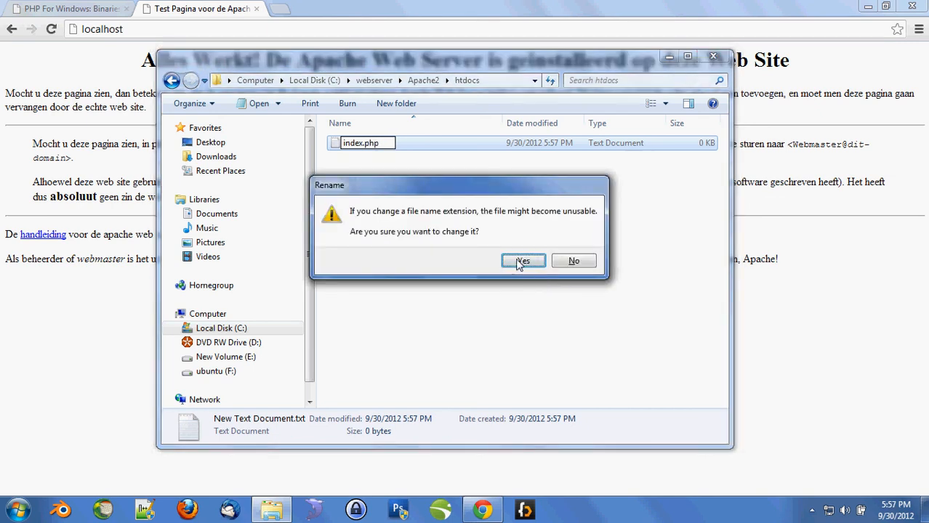
pyautogui.click(522, 262)
pyautogui.click(144, 513)
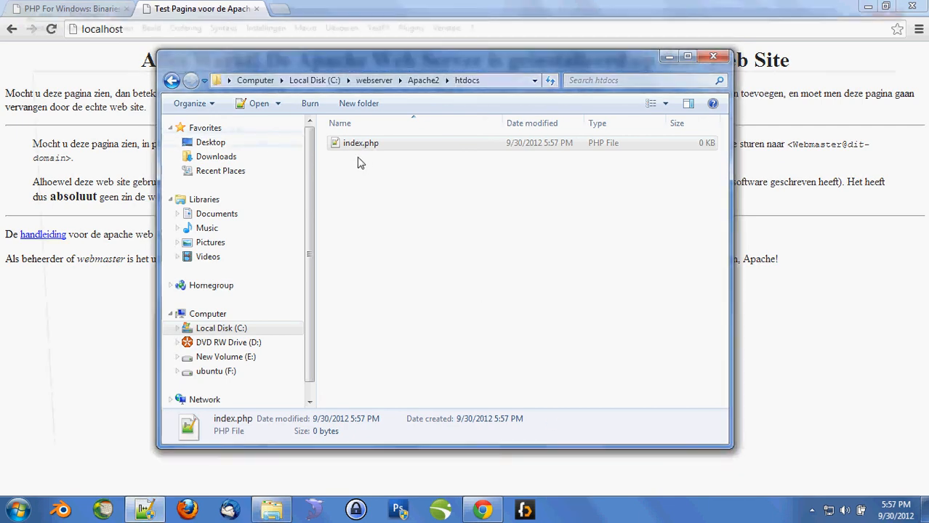
# - Open htdocs\index.php in Notepad++, write <h1>Foo</h1> and save it
pyautogui.hotkey('ctrl', 'o')
pyautogui.write('C:\\webserver\\Apache2\\htdocs')
pyautogui.press('Return')
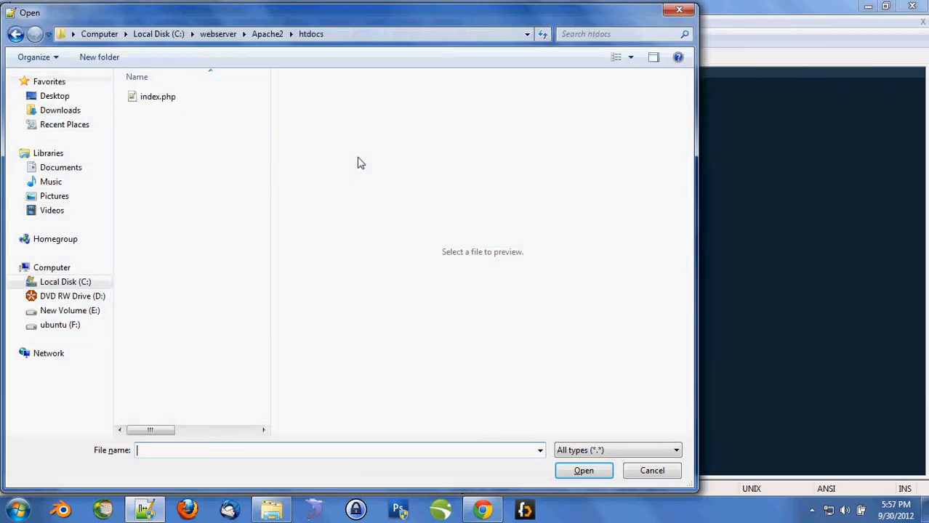
pyautogui.doubleClick(153, 98)
pyautogui.write('<h1>Foo /h1>')
pyautogui.hotkey('ctrl', 's')
# - Load localhost/index.php in the browser to see Foo, with browser and editor side by side
pyautogui.hotkey('alt', 'Tab')
pyautogui.hotkey('alt', 'Tab')
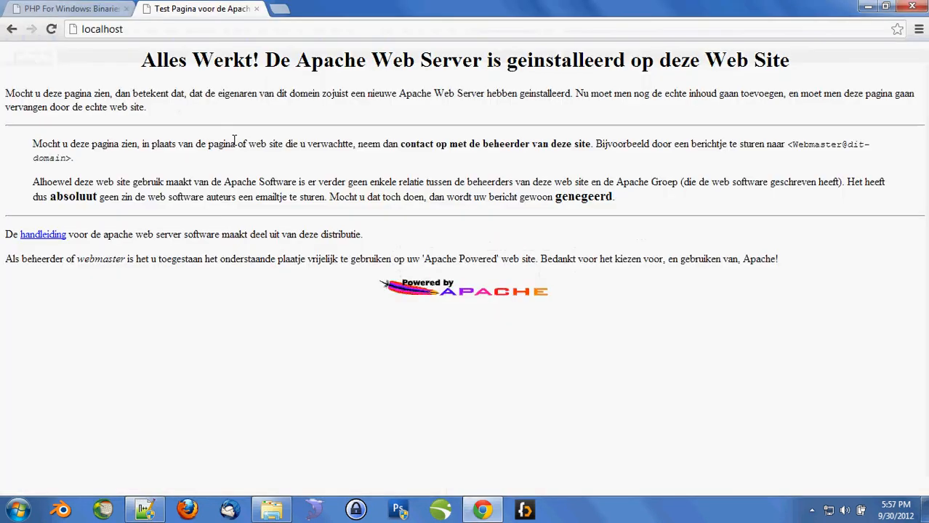
pyautogui.press('F5')
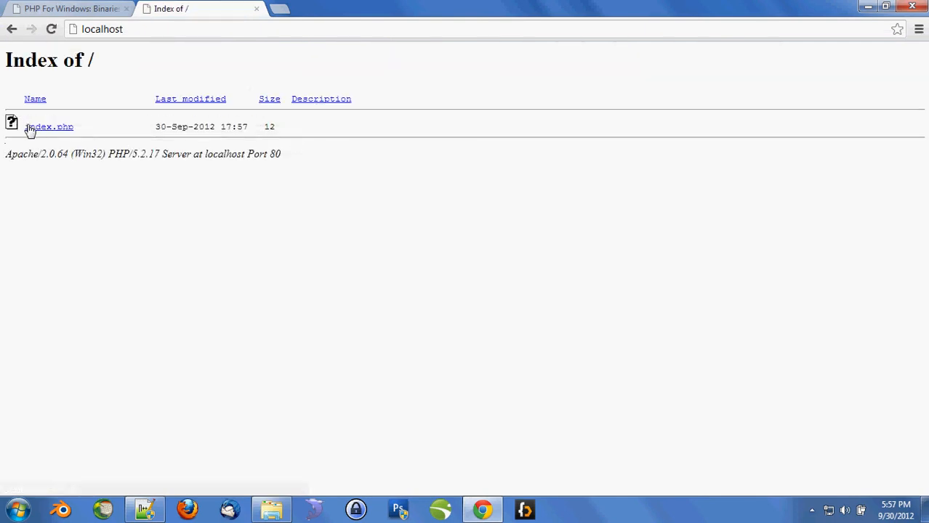
pyautogui.moveTo(34, 72); pyautogui.dragTo(66, 204)
pyautogui.click(66, 204)
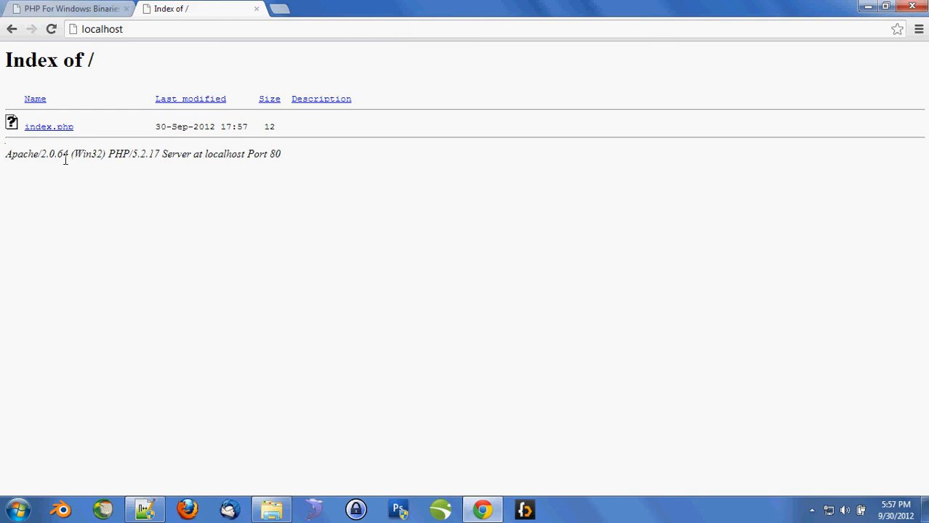
pyautogui.click(51, 128)
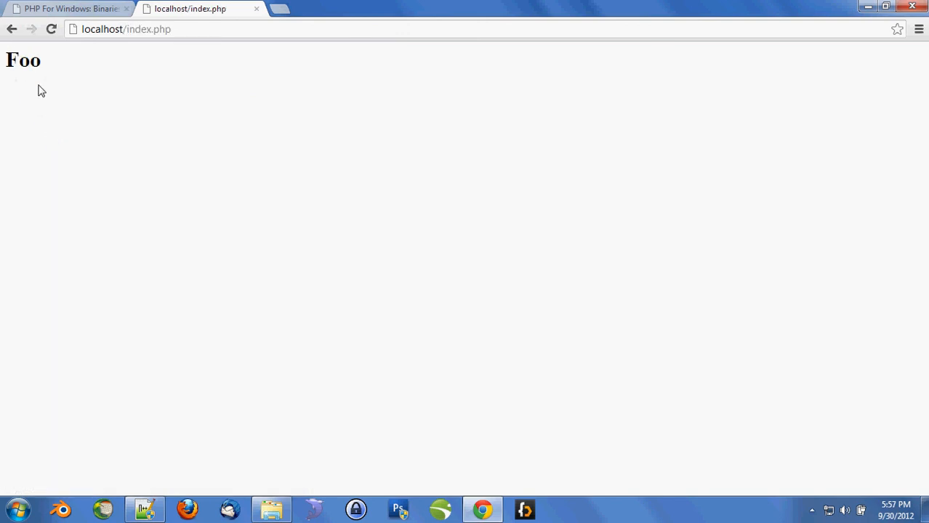
pyautogui.moveTo(405, 6); pyautogui.dragTo(0, 77)
pyautogui.moveTo(601, 4); pyautogui.dragTo(928, 102)
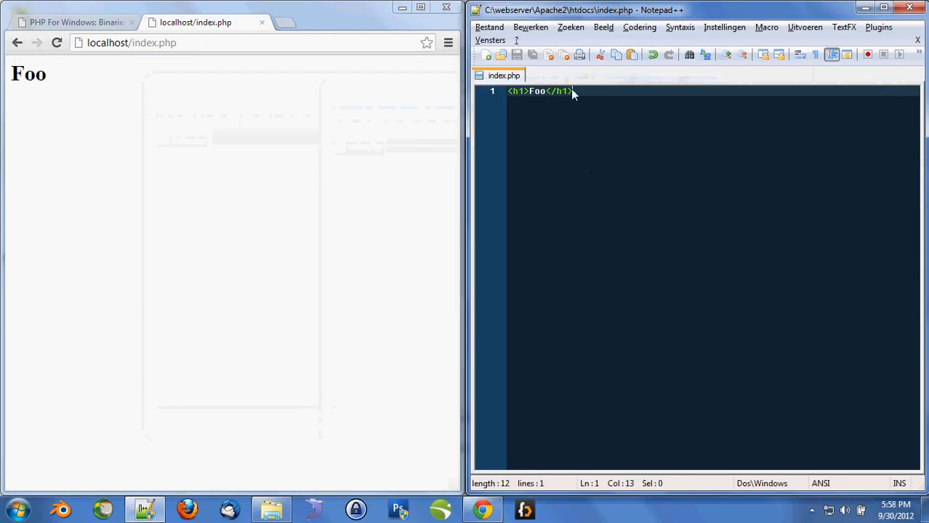
# - Replace index.php with a <?php echo "Hello world!"; ?> script and save it
pyautogui.hotkey('ctrl', 'a')
pyautogui.write('<?')
pyautogui.press('Return')
pyautogui.press('Return')
pyautogui.write('?>')
pyautogui.press('Up')
pyautogui.press('Up')
pyautogui.write('php')
pyautogui.press('Down')
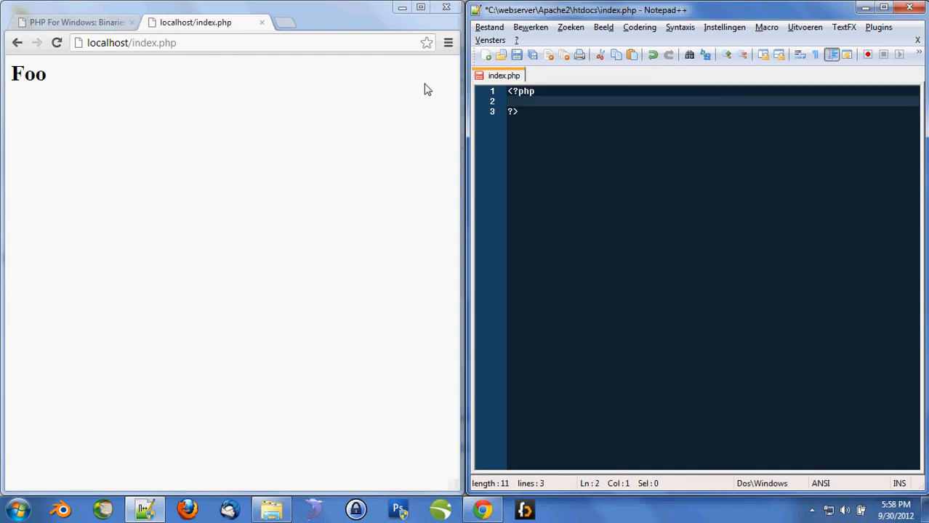
pyautogui.write('echo "Hello world!";')
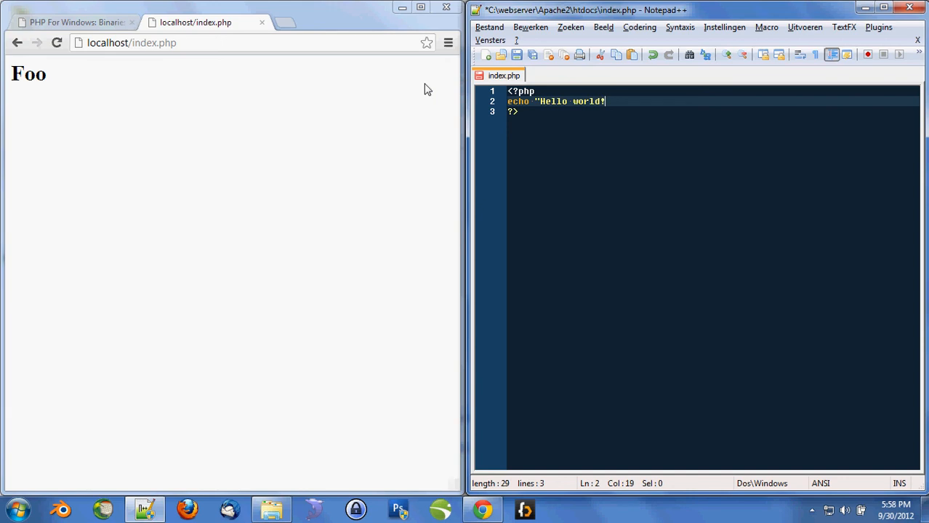
pyautogui.hotkey('ctrl', 's')
# - Reload localhost/index.php to show Hello world! and view the page source
pyautogui.click(243, 144)
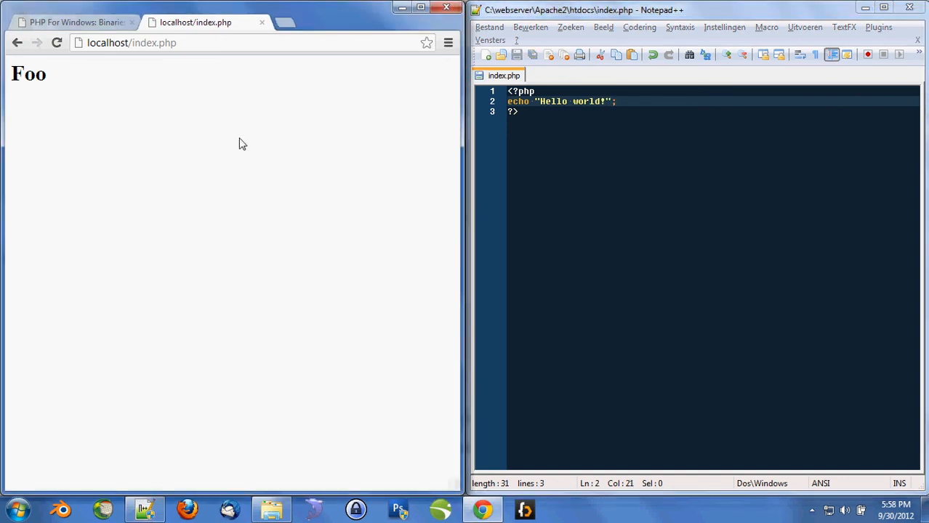
pyautogui.press('F5')
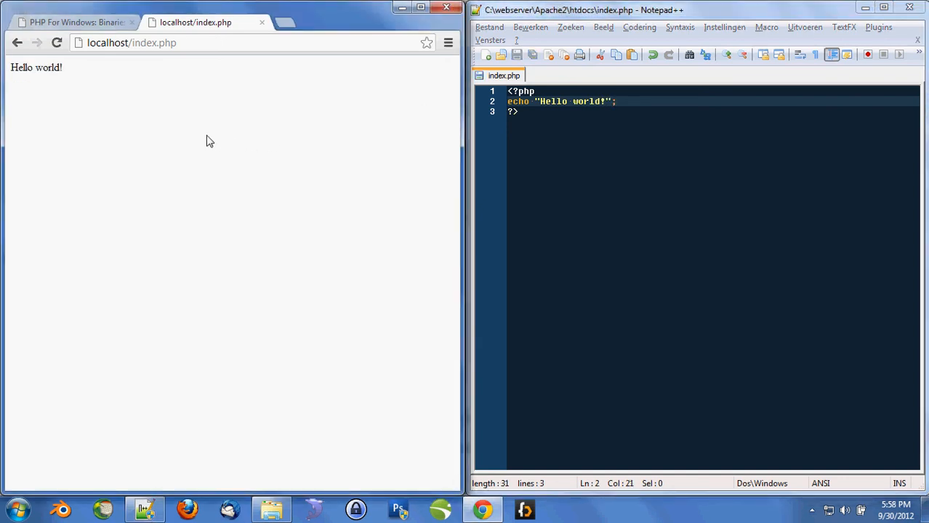
pyautogui.moveTo(87, 76); pyautogui.dragTo(11, 66)
pyautogui.click(135, 89)
pyautogui.hotkey('ctrl', 'u')
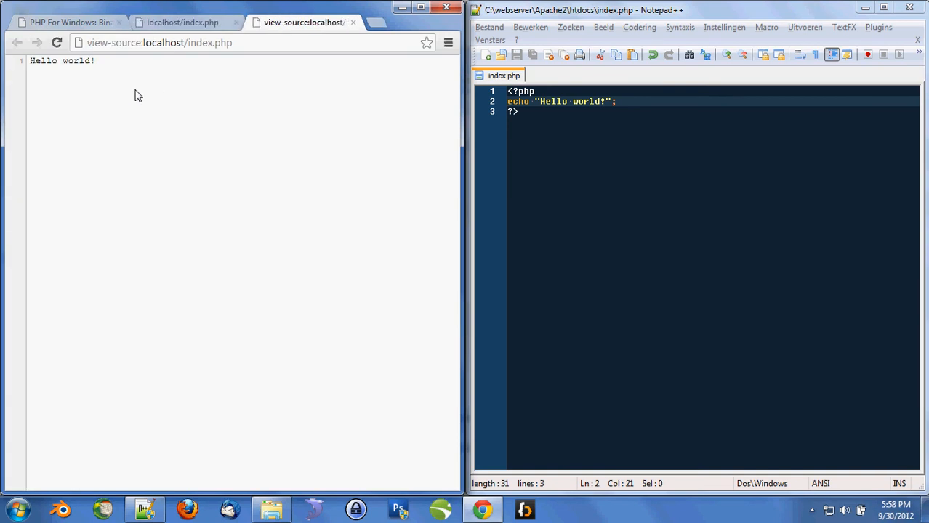
pyautogui.hotkey('ctrl', 'w')
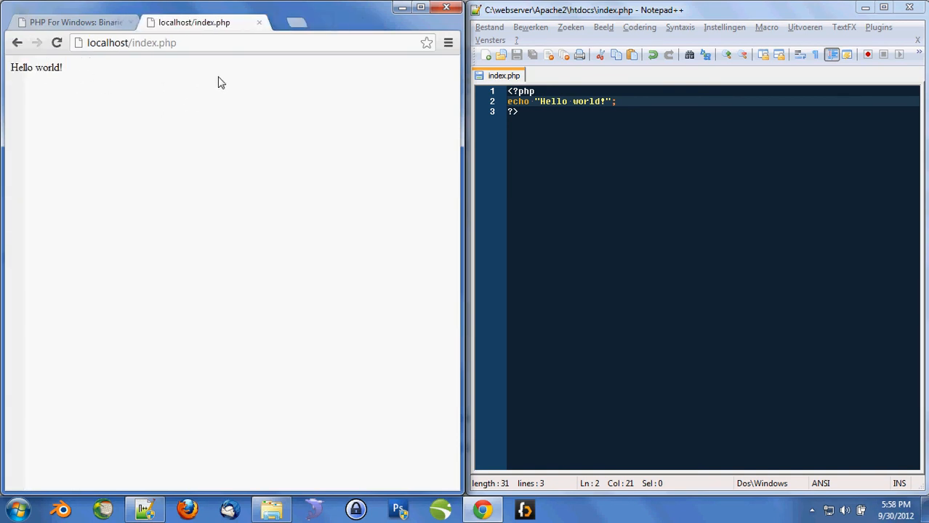
# - Compare the page source with the echo script, then close the source view and return to index.php
pyautogui.hotkey('ctrl', 'u')
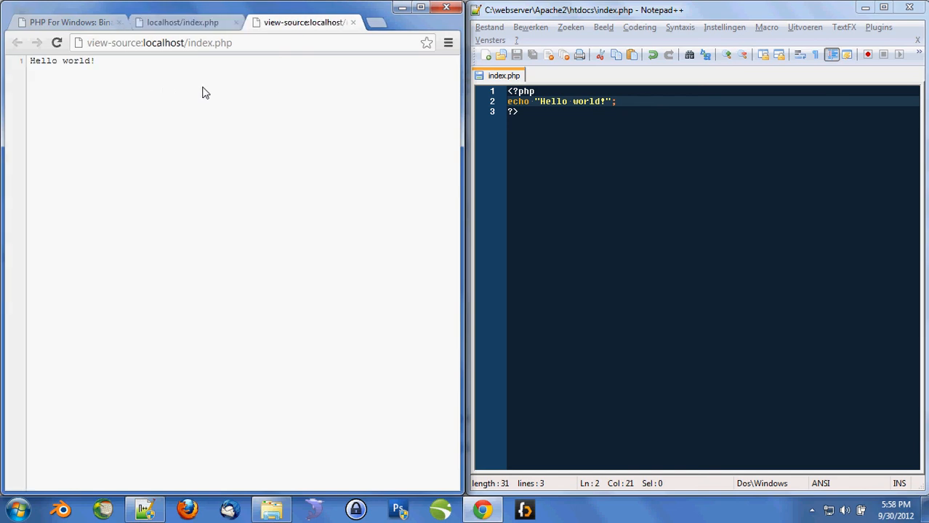
pyautogui.moveTo(535, 102); pyautogui.dragTo(484, 94)
pyautogui.click(523, 101)
pyautogui.moveTo(530, 113); pyautogui.dragTo(488, 113)
pyautogui.click(557, 114)
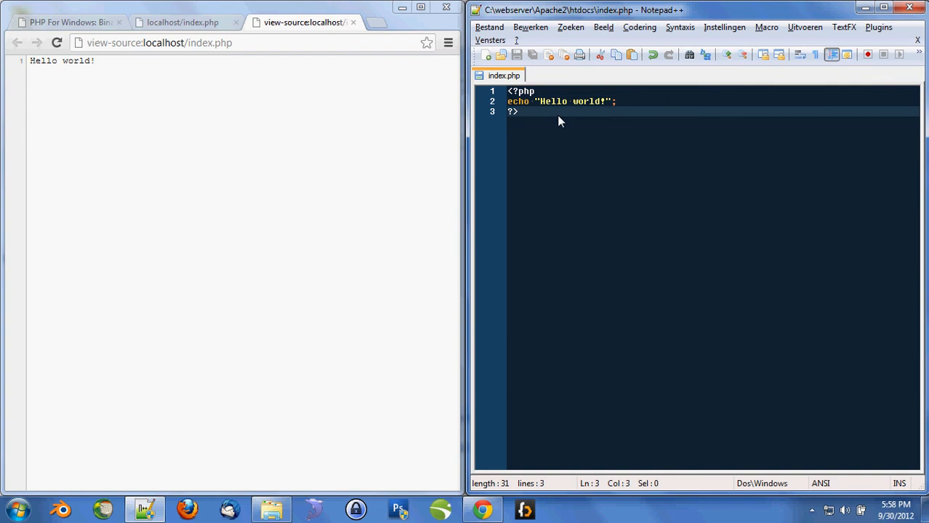
pyautogui.click(256, 124)
pyautogui.hotkey('ctrl', 'w')
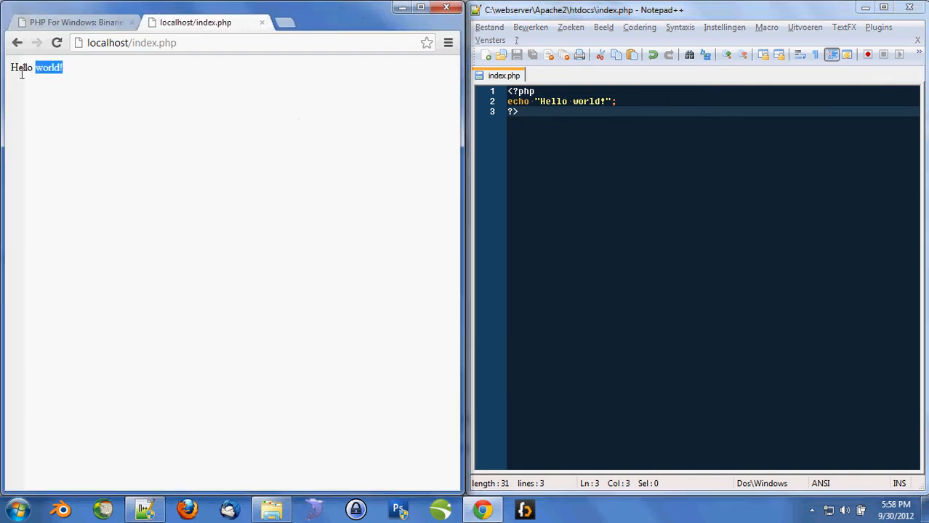
pyautogui.click(622, 143)
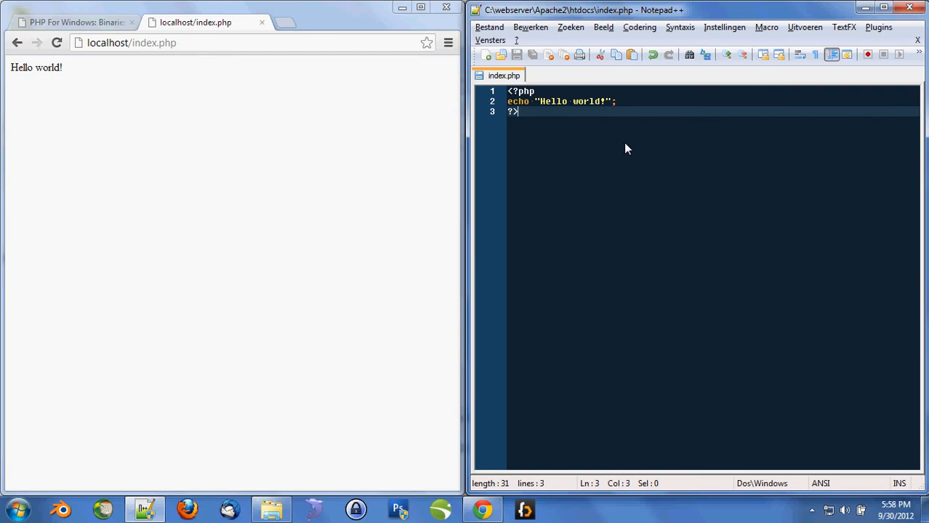
# - Replace the echo line in index.php with phpinfo(); and save
pyautogui.press('Up')
pyautogui.press('Home')
pyautogui.hotkey('shift', 'End')
pyautogui.write('phpinfo();')
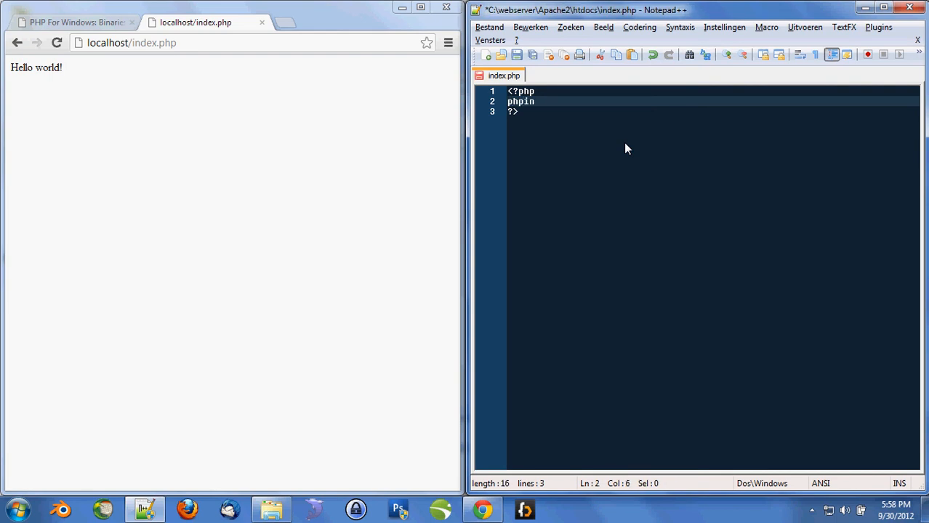
pyautogui.hotkey('ctrl', 's')
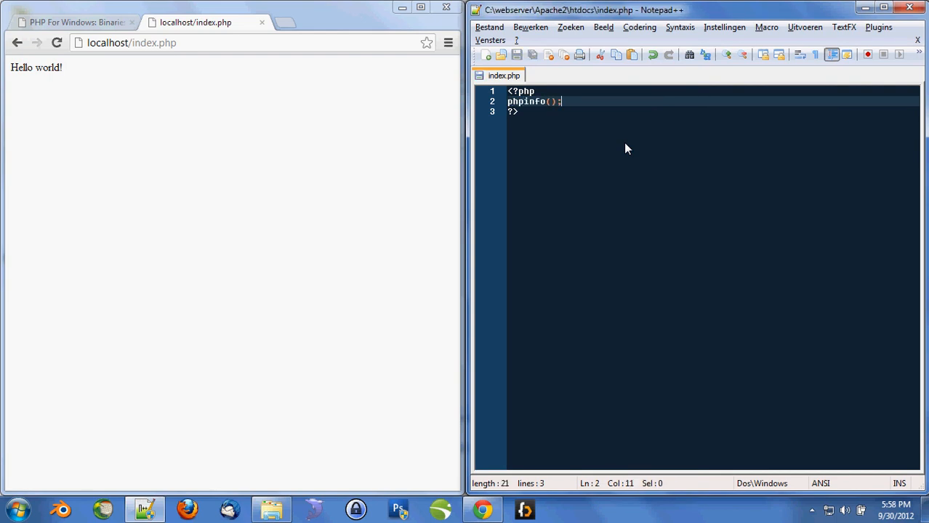
# - Reload localhost/index.php and scroll through the PHP Version 5.2.17 info page
pyautogui.click(295, 142)
pyautogui.press('F5')
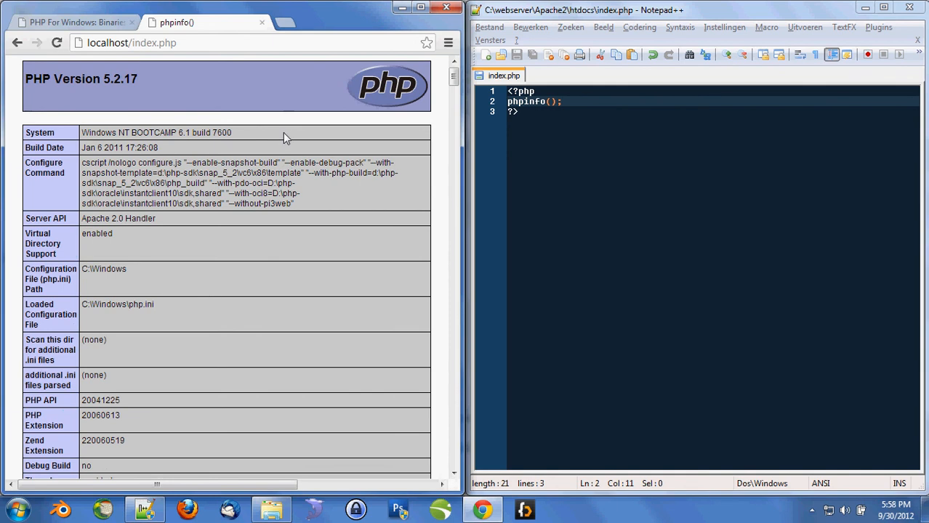
pyautogui.scroll(-15, 282, 132)
pyautogui.scroll(-10, 284, 133)
pyautogui.scroll(16, 284, 134)
pyautogui.scroll(4, 284, 136)
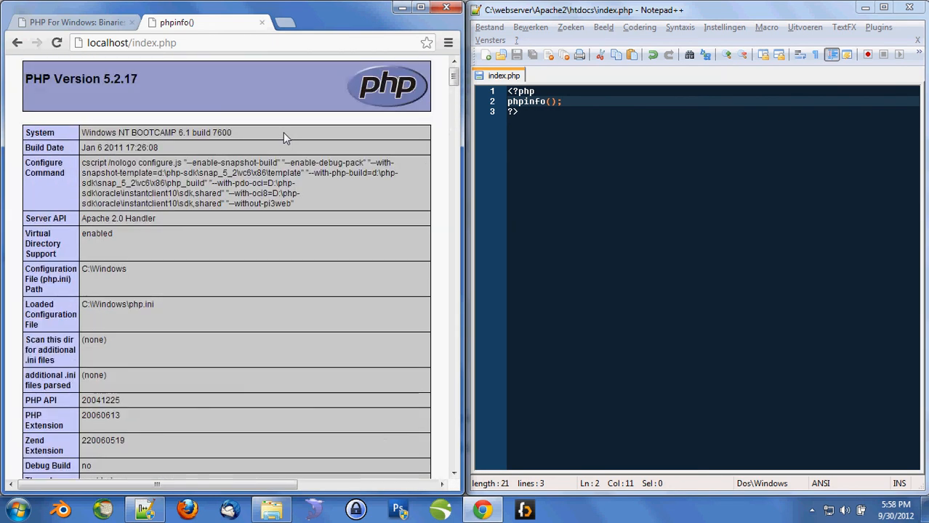